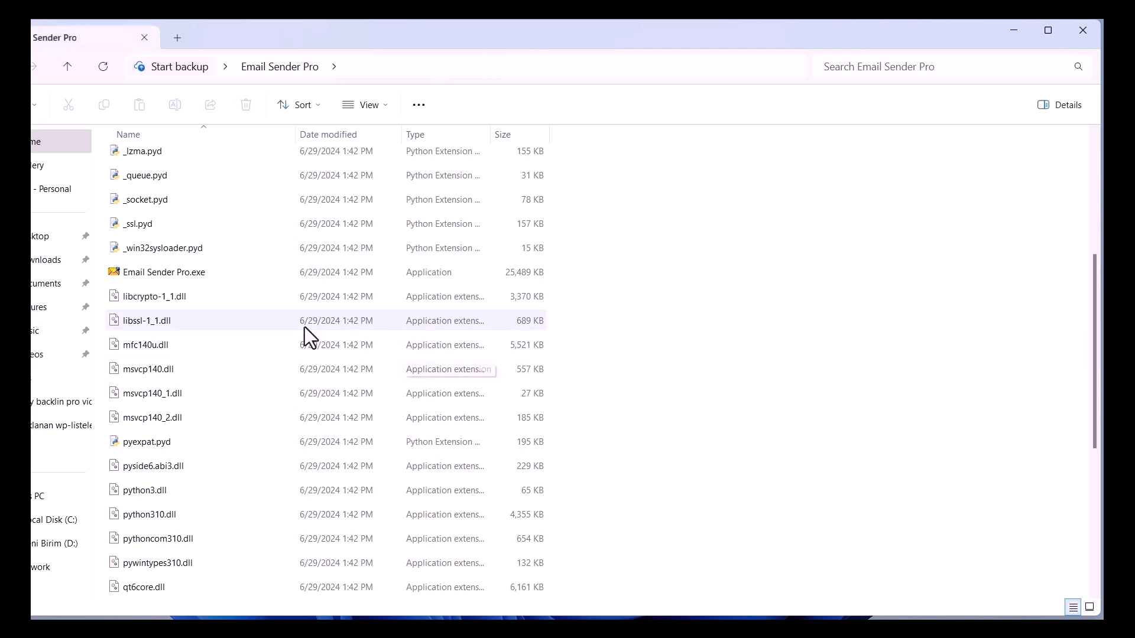
# Create a desktop shortcut for Email Sender Pro.exe, close the folder window and place the shortcut below the Email Sender Pro folder
pyautogui.click(237, 278)
pyautogui.rightClick(237, 277)
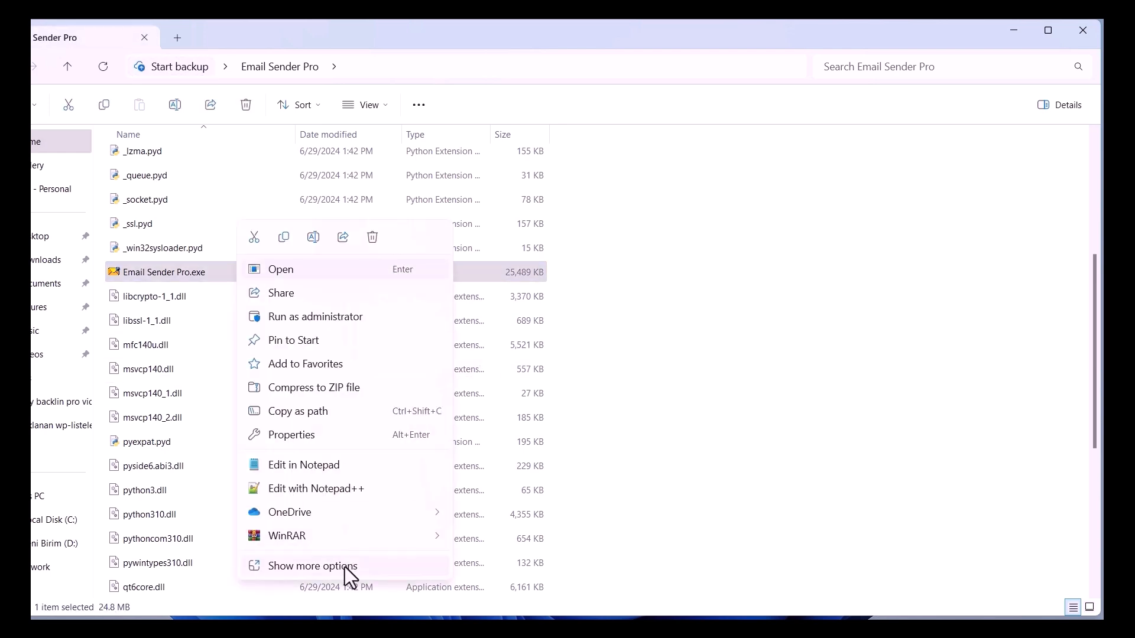
pyautogui.click(346, 567)
pyautogui.moveTo(405, 477)
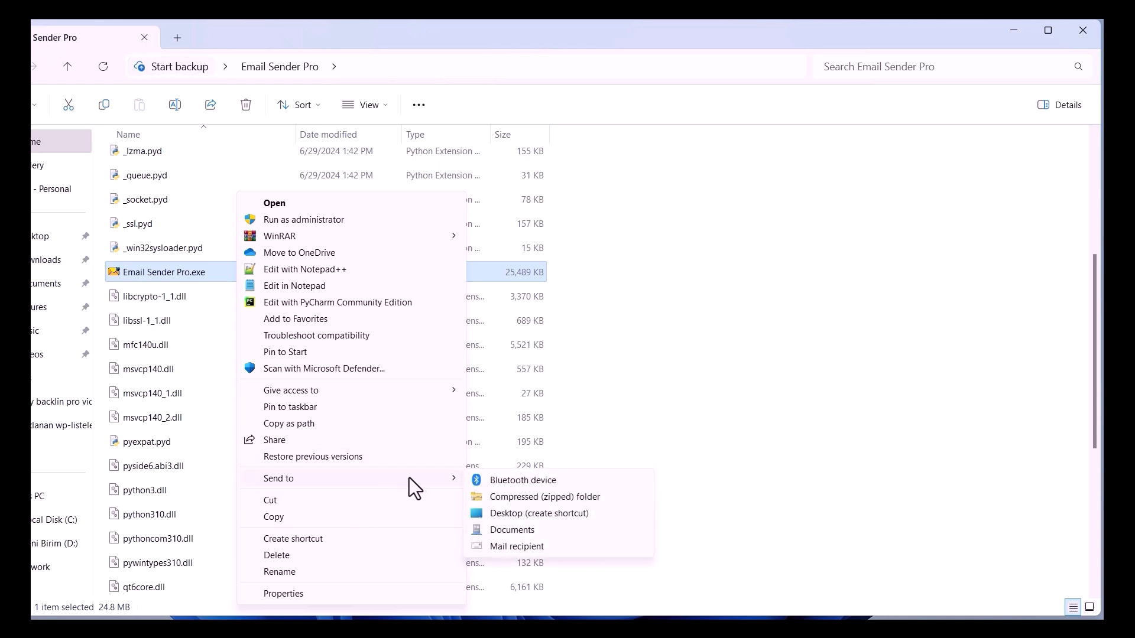
pyautogui.click(556, 518)
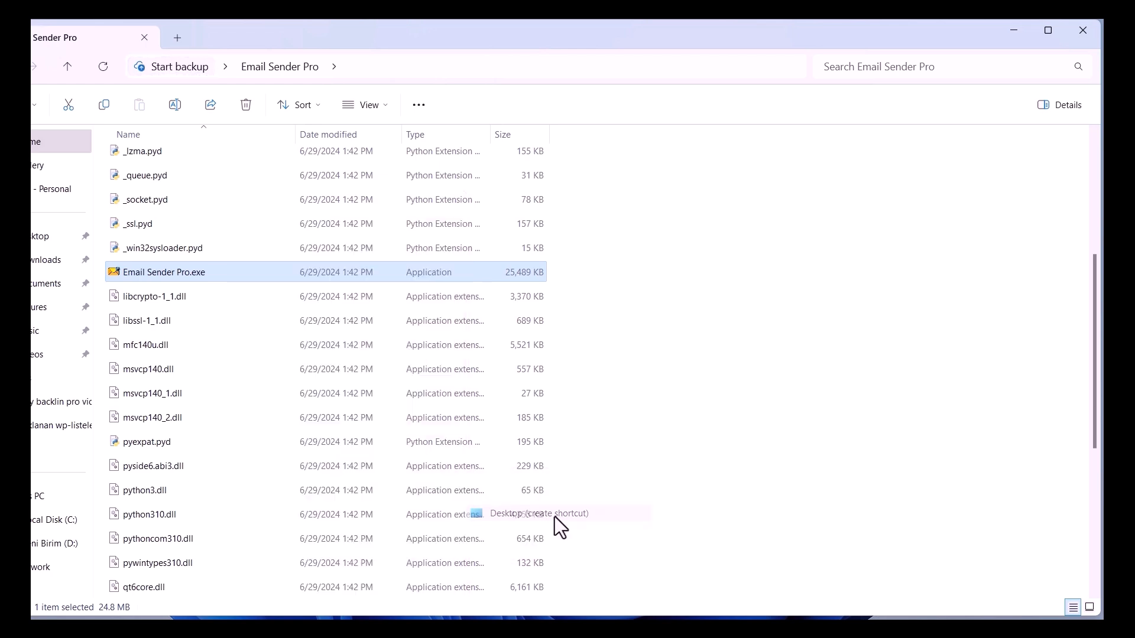
pyautogui.click(1087, 34)
pyautogui.moveTo(73, 75); pyautogui.dragTo(559, 363)
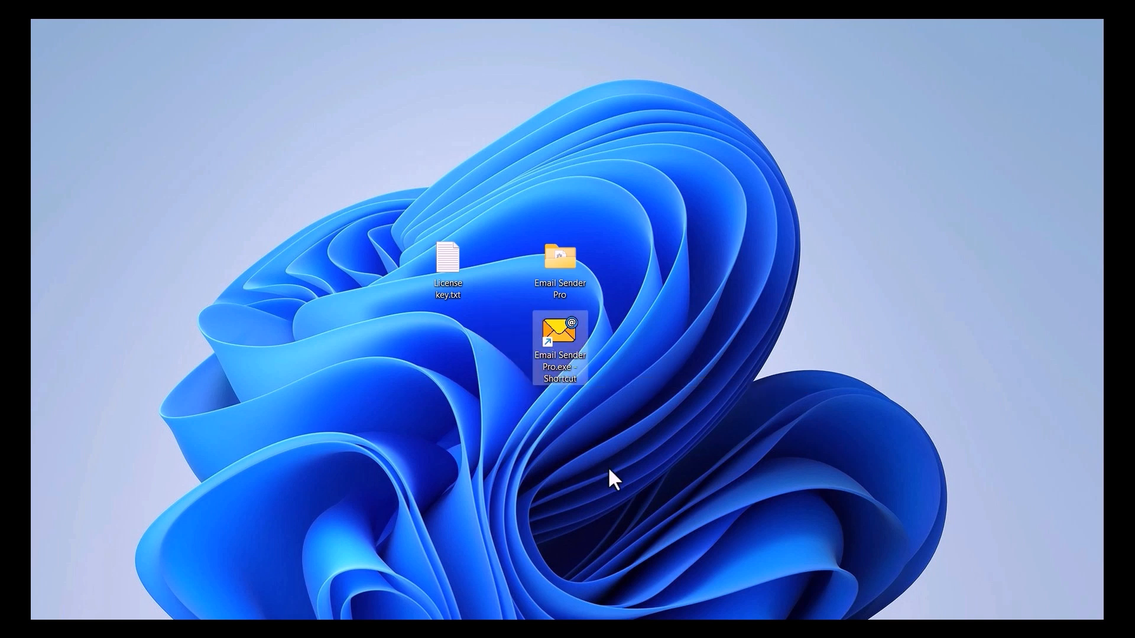
# Launch Email Sender Pro from its desktop shortcut and log in with the license key copied from License key.txt
pyautogui.doubleClick(565, 358)
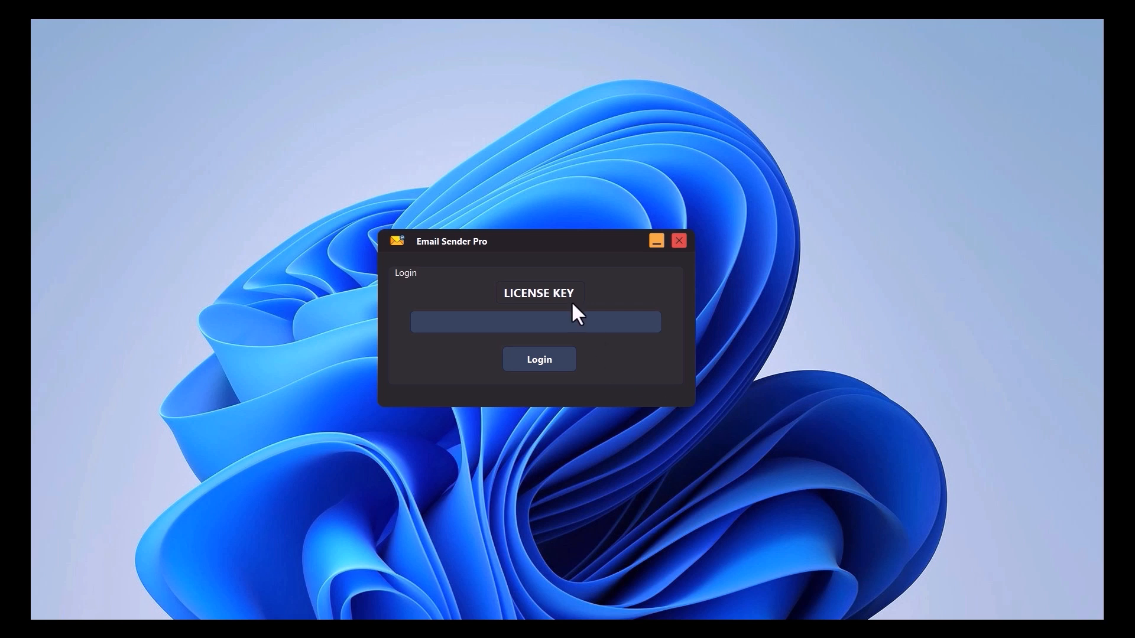
pyautogui.moveTo(526, 246); pyautogui.dragTo(619, 245)
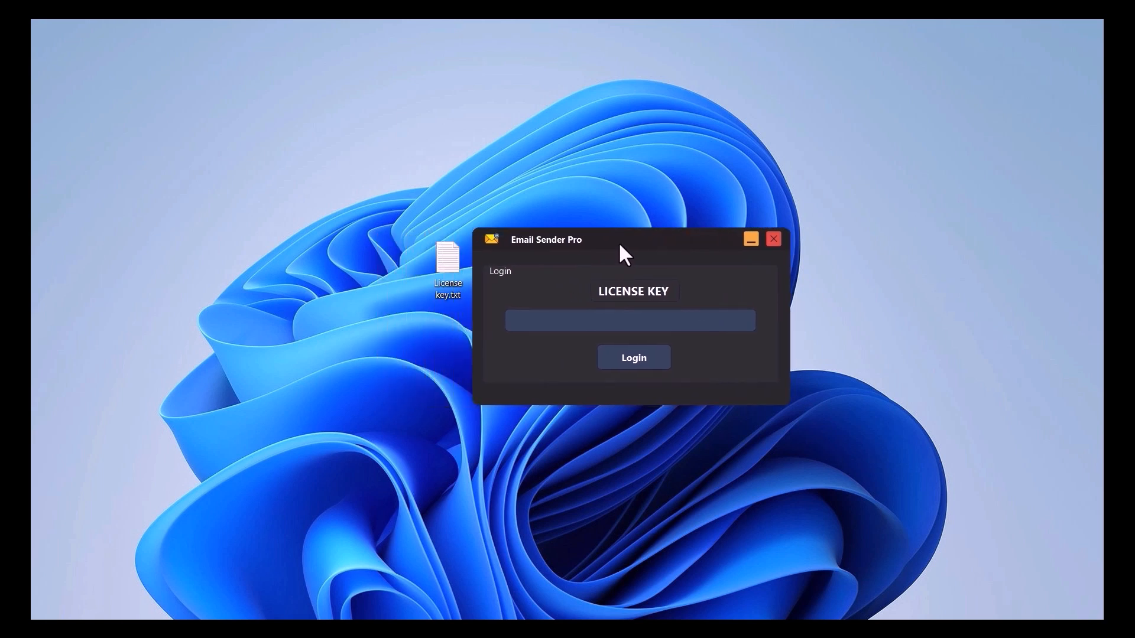
pyautogui.doubleClick(448, 290)
pyautogui.moveTo(276, 199); pyautogui.dragTo(131, 195)
pyautogui.rightClick(137, 197)
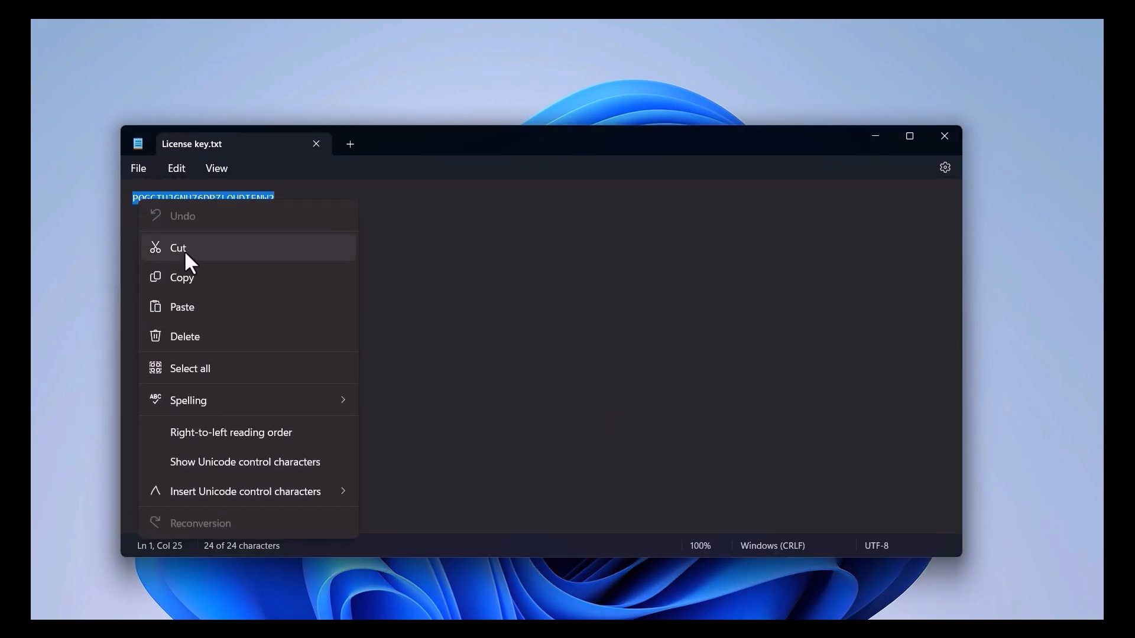
pyautogui.click(194, 271)
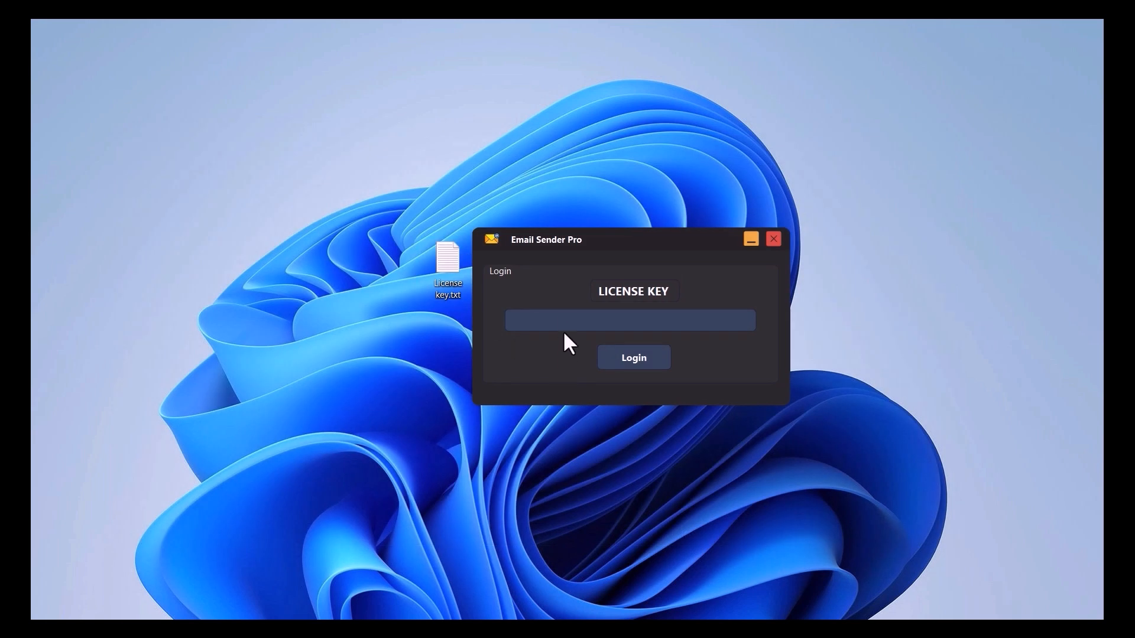
pyautogui.rightClick(563, 327)
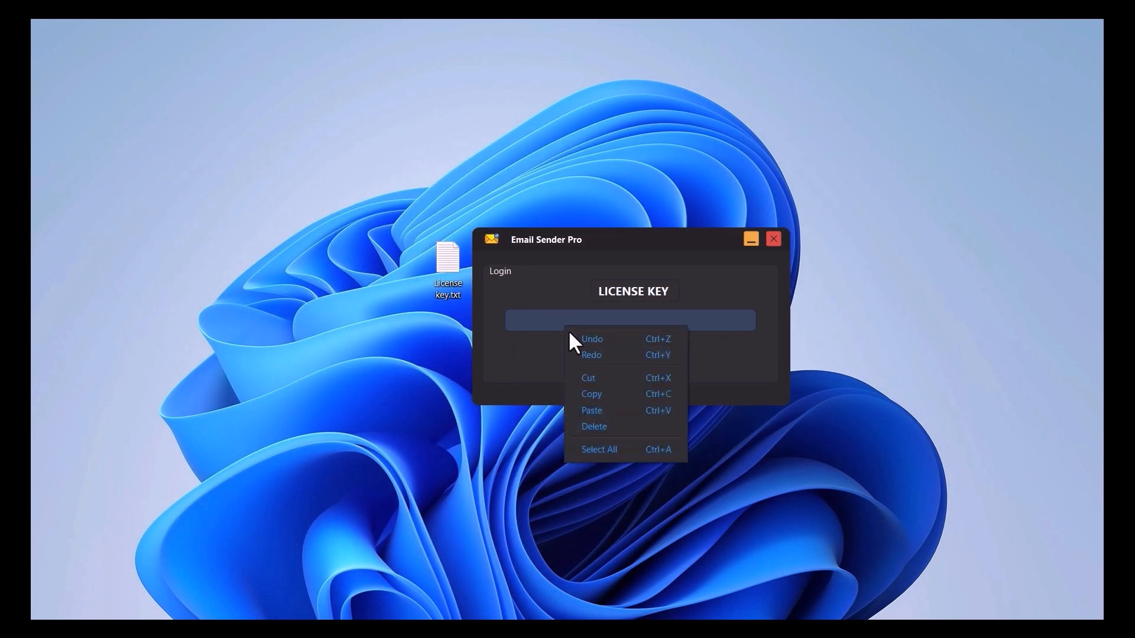
pyautogui.click(601, 405)
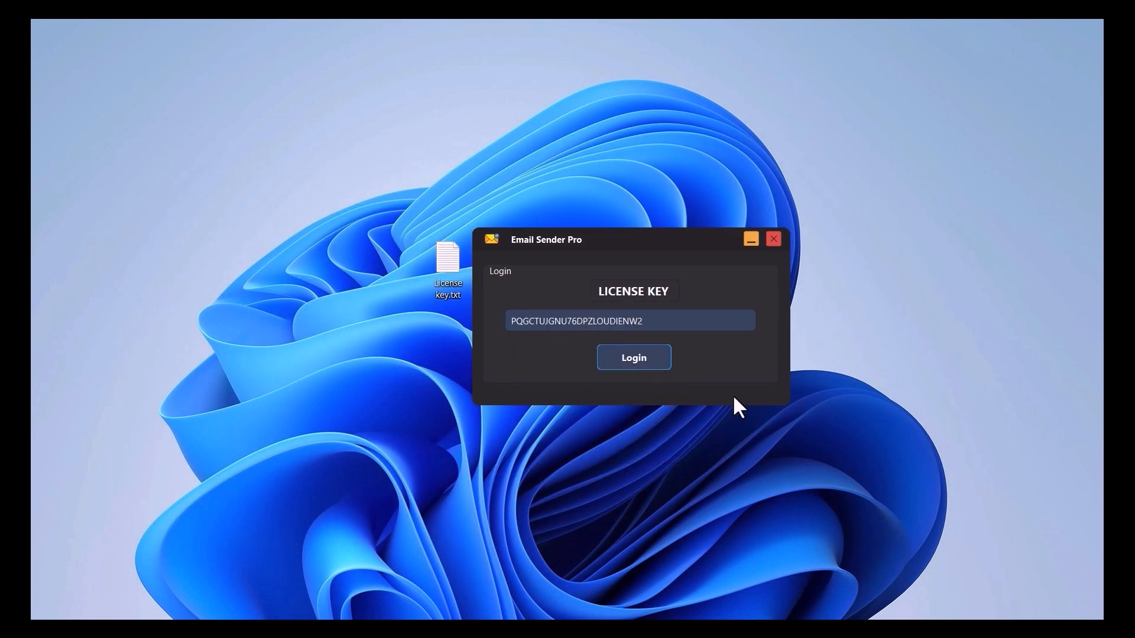
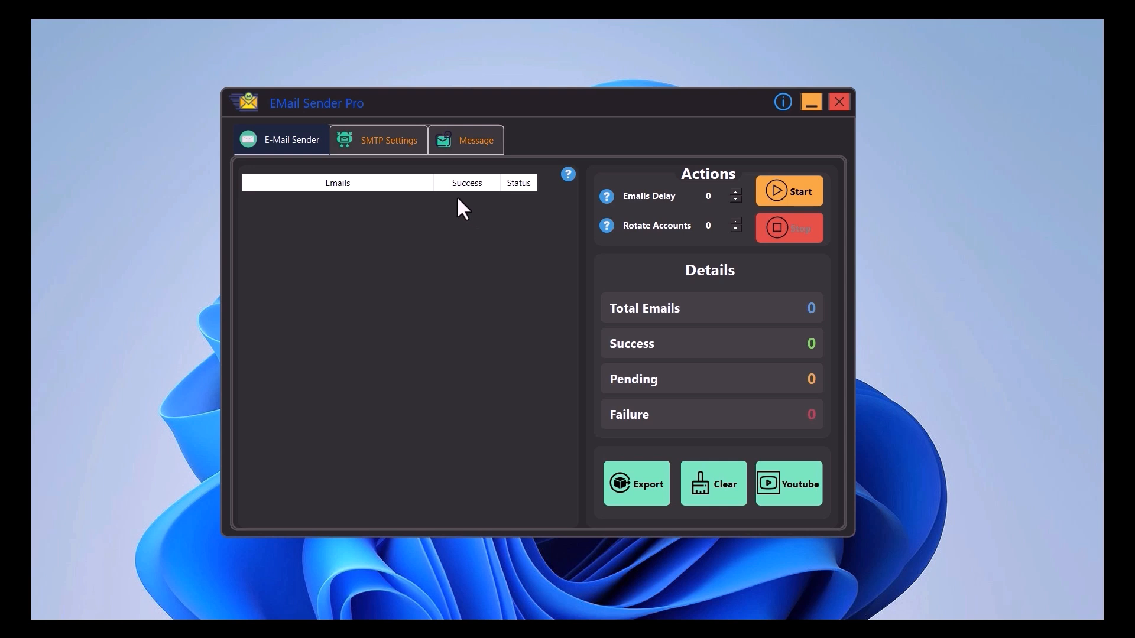
# View the SMTP Settings and Message pages to examine their fields and options
pyautogui.click(411, 151)
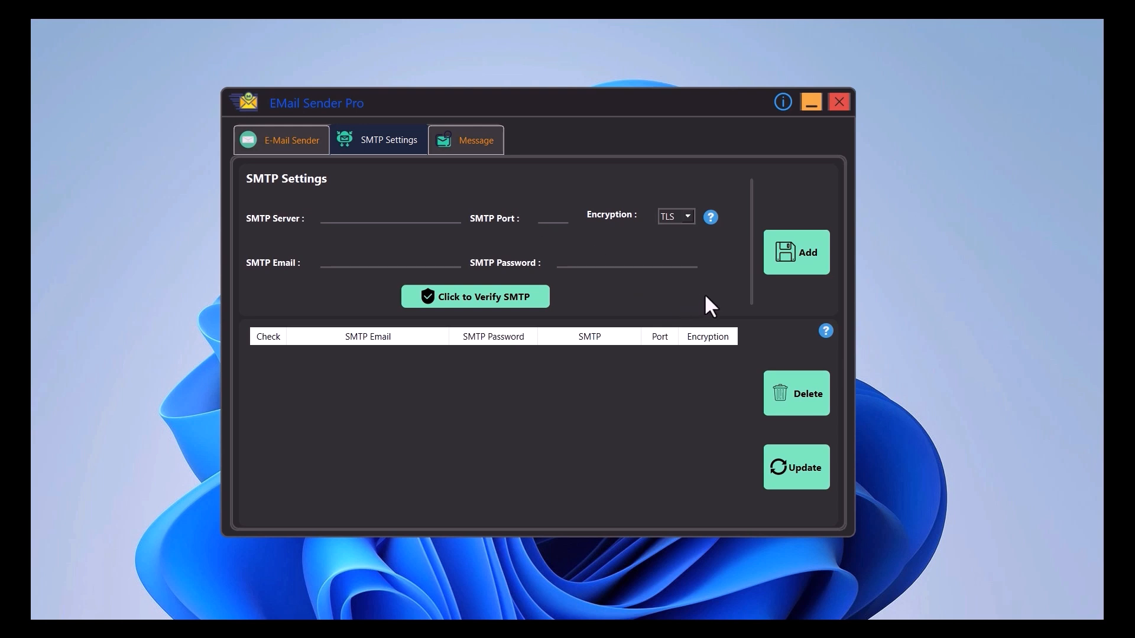
pyautogui.click(489, 140)
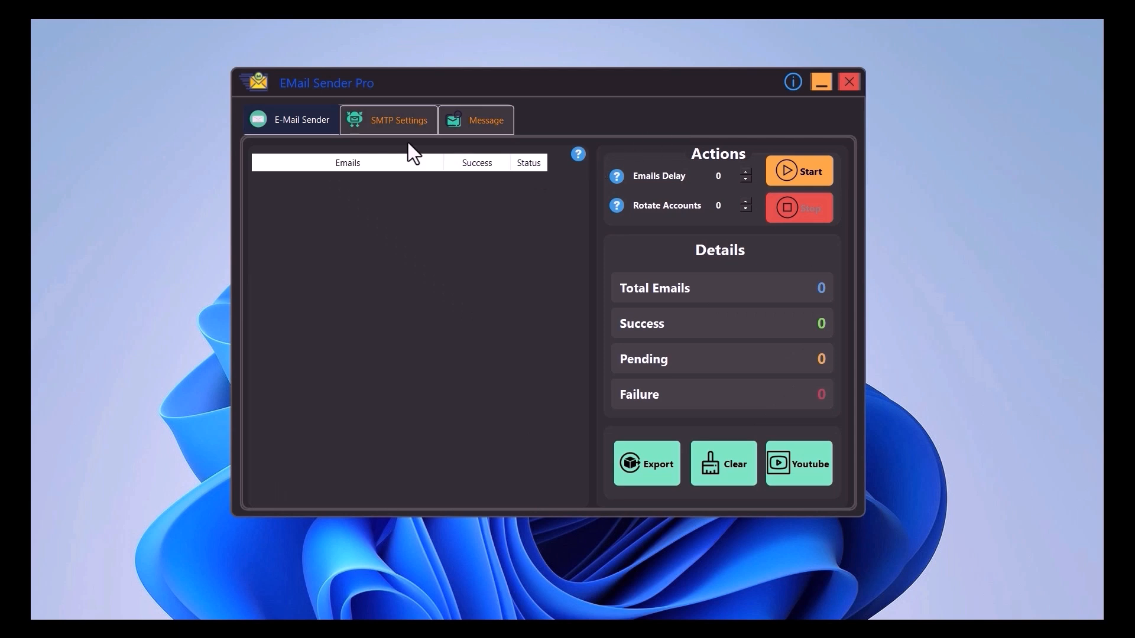
# In the SMTP Settings, set the SMTP server to smtp.gmail.com, copied from my-mail.txt on the desktop
pyautogui.click(406, 126)
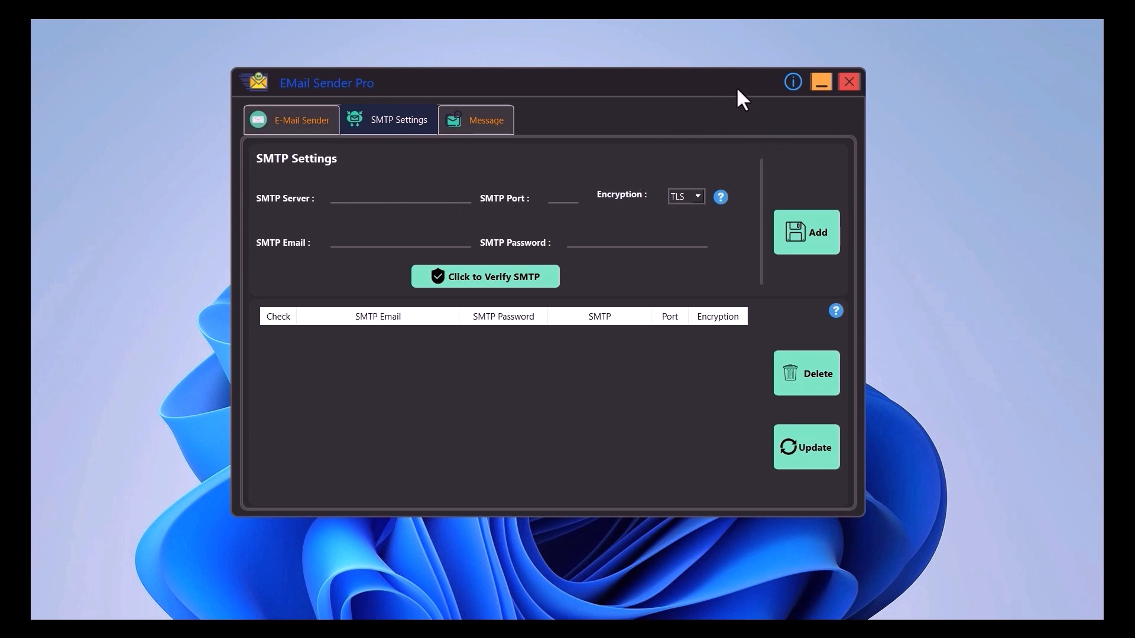
pyautogui.click(819, 82)
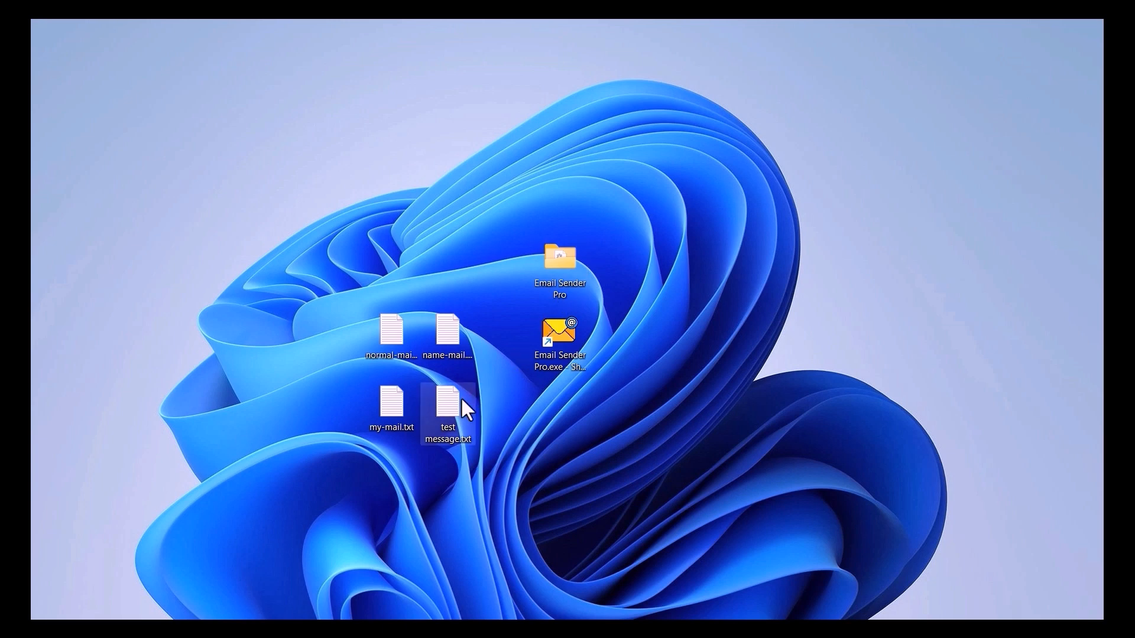
pyautogui.doubleClick(401, 400)
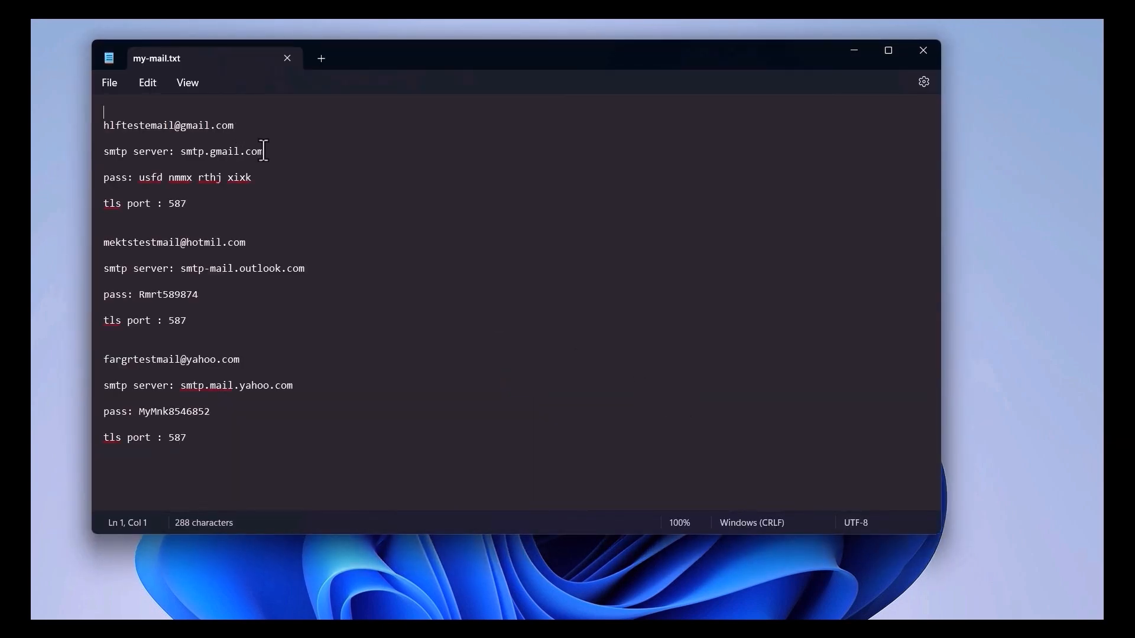
pyautogui.moveTo(264, 152); pyautogui.dragTo(198, 153)
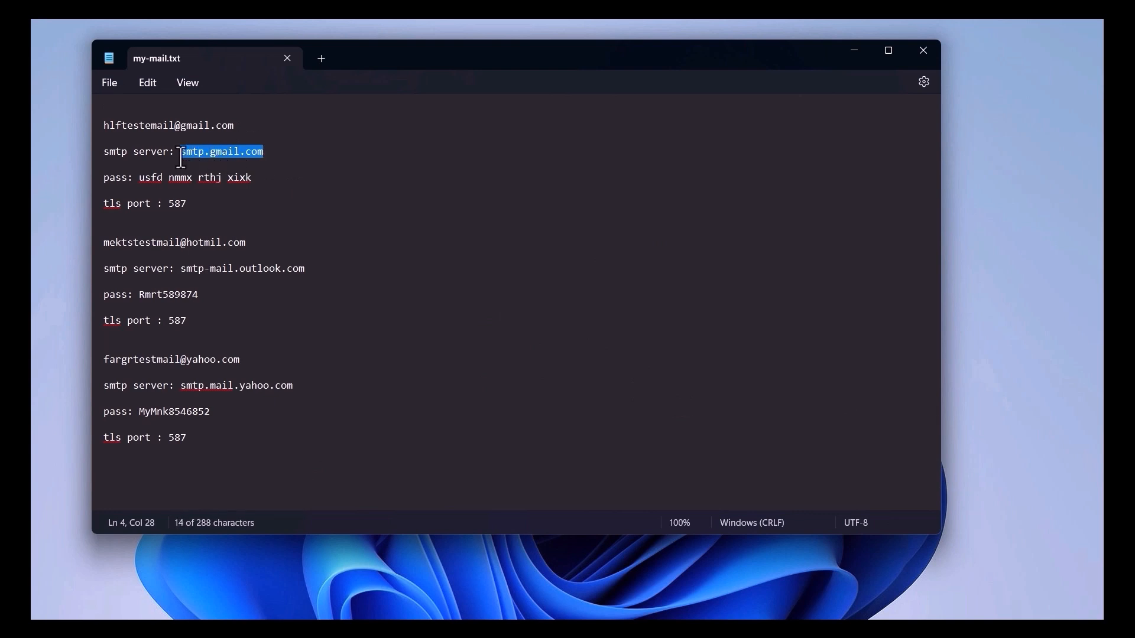
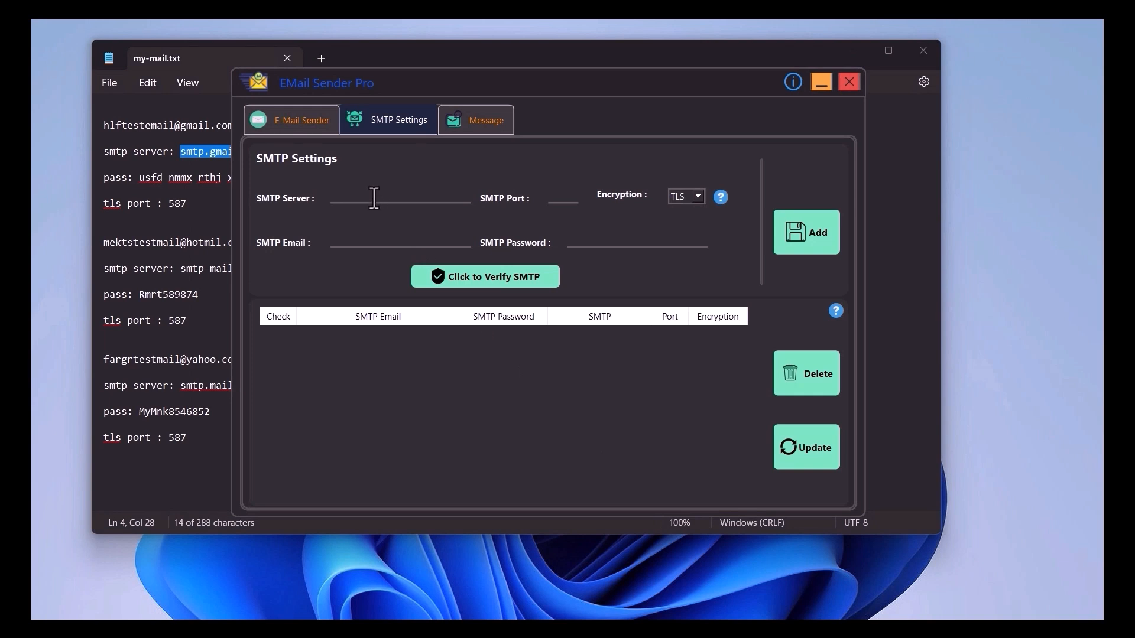
pyautogui.rightClick(374, 198)
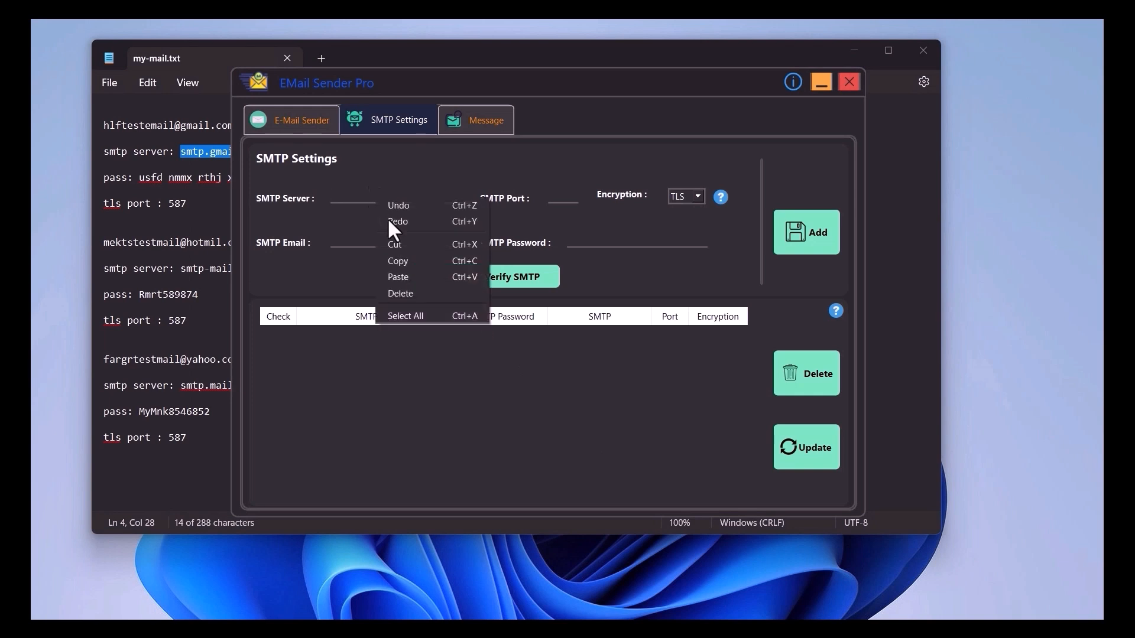
pyautogui.click(409, 276)
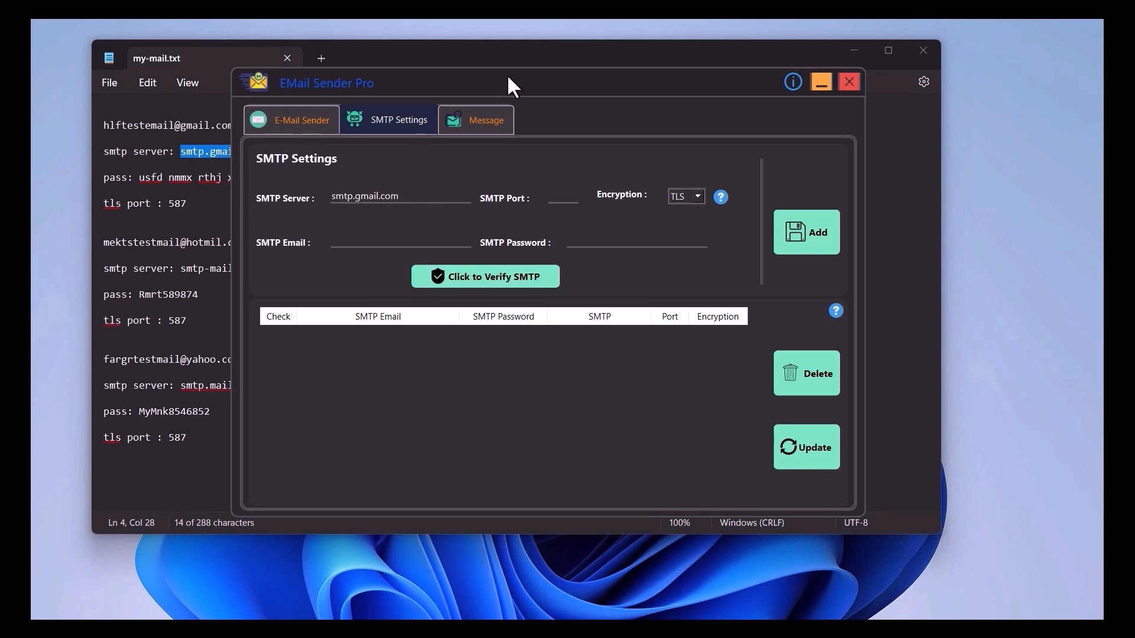
# Set the SMTP port to 587 and fill in the Gmail account's SMTP e-mail and password from my-mail.txt
pyautogui.moveTo(508, 83); pyautogui.dragTo(610, 87)
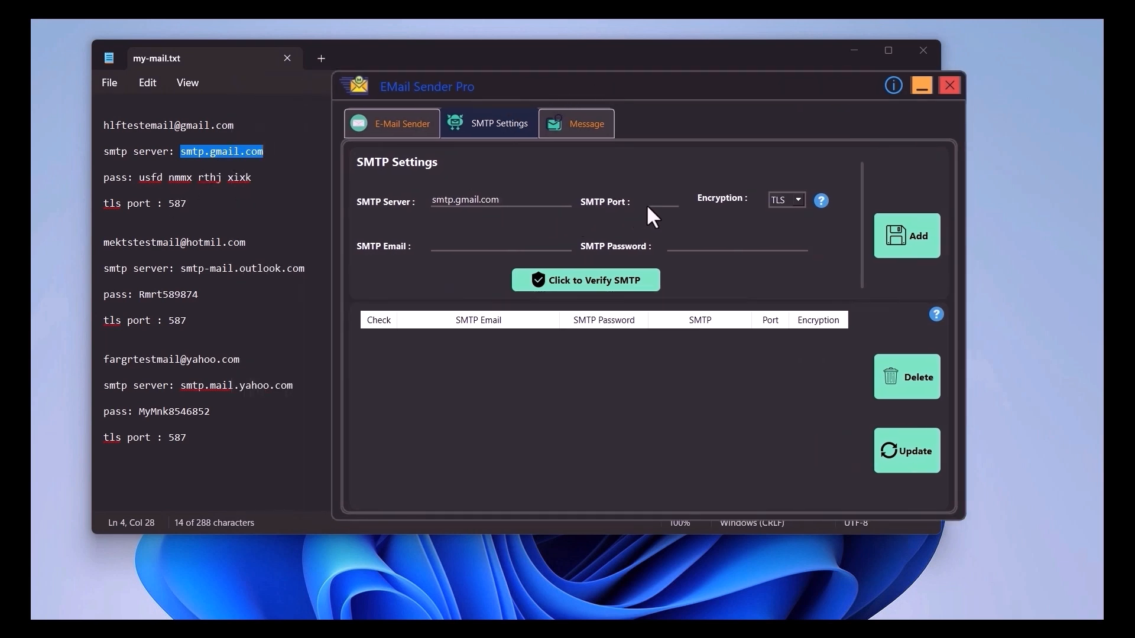
pyautogui.moveTo(188, 204); pyautogui.dragTo(172, 206)
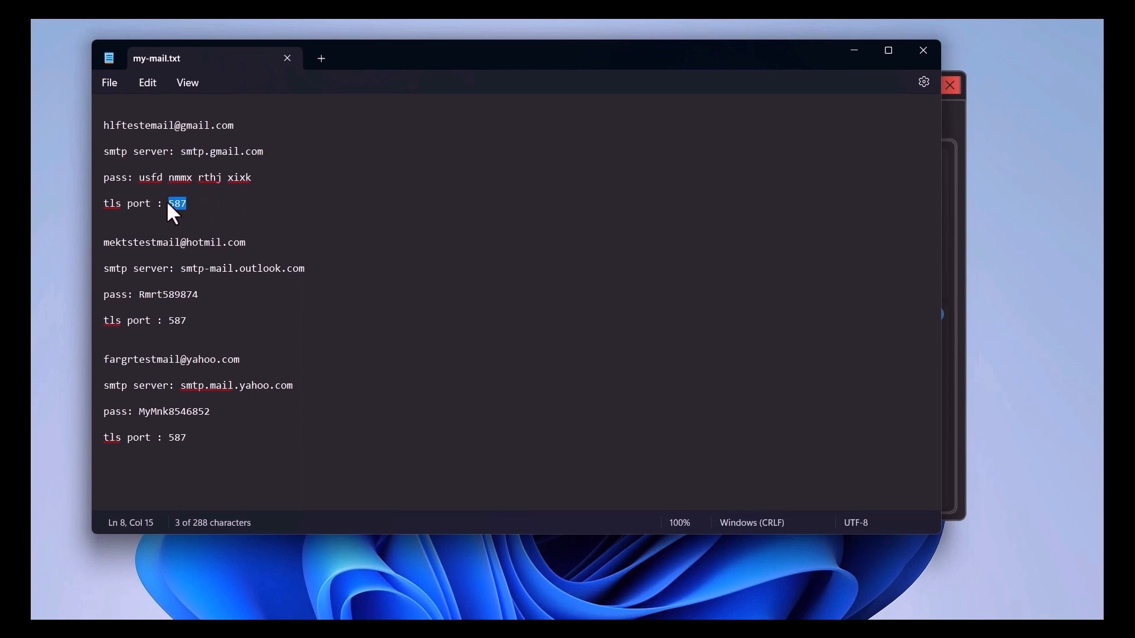
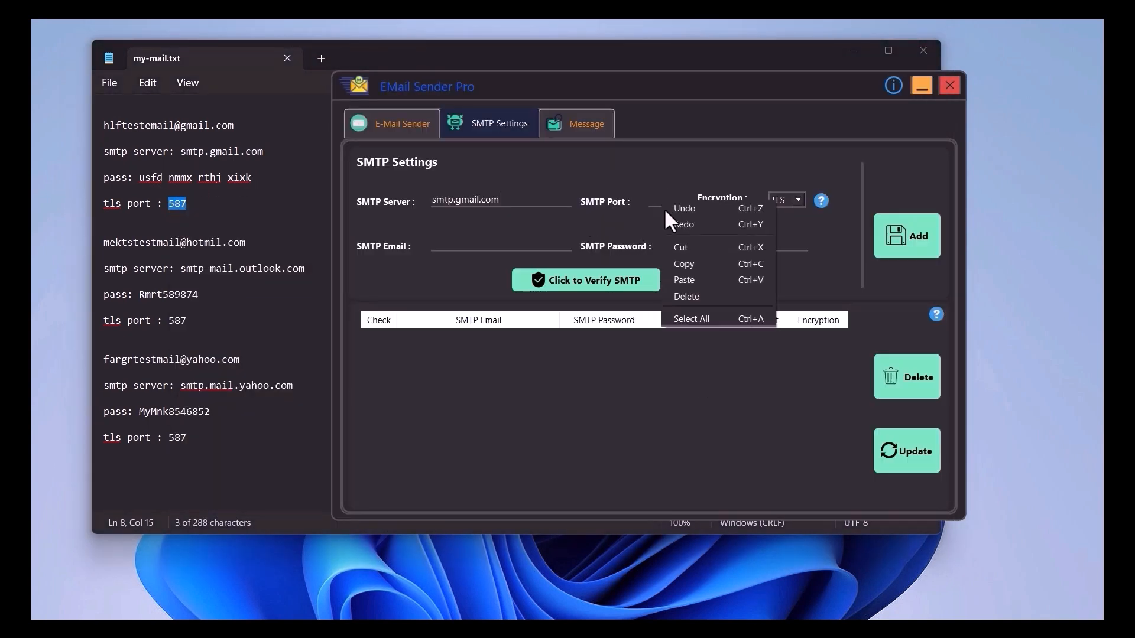
pyautogui.click(685, 280)
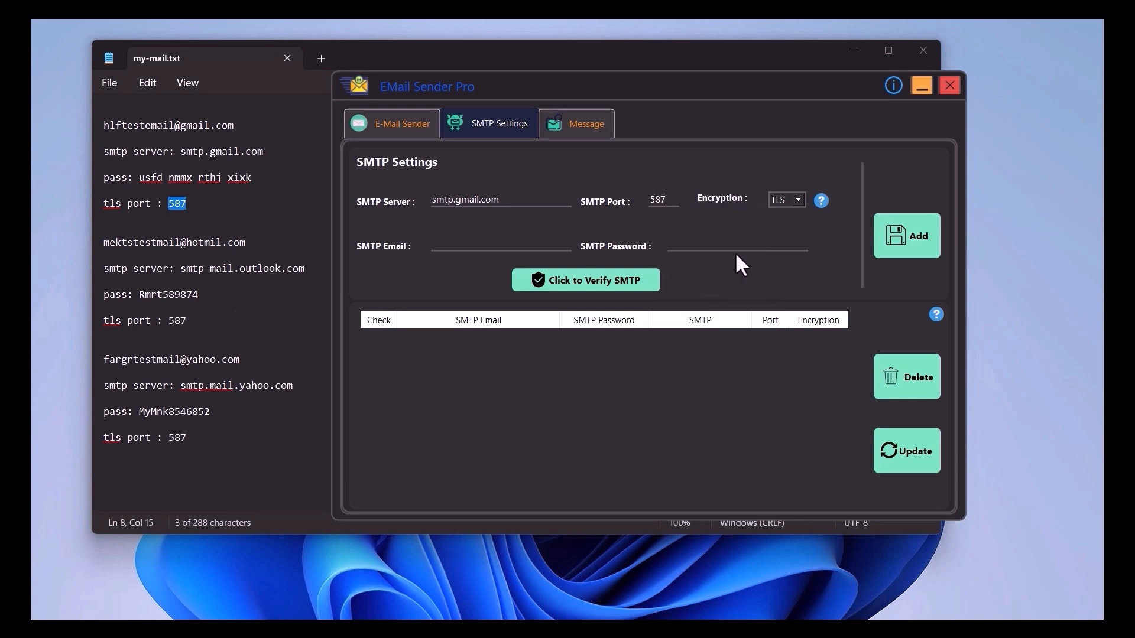
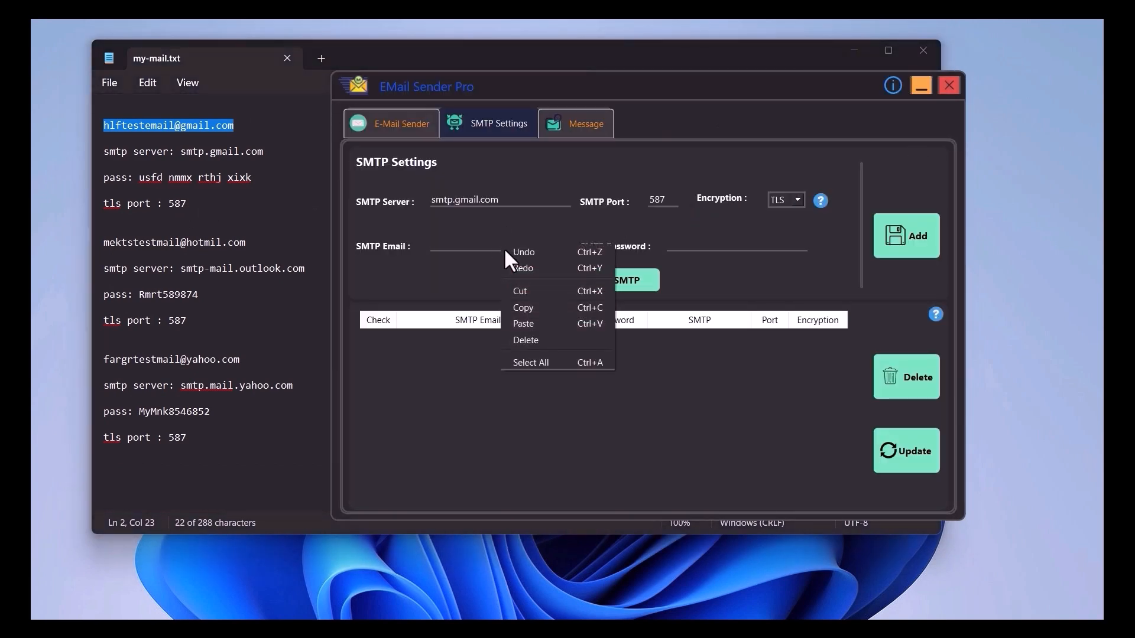
pyautogui.click(522, 324)
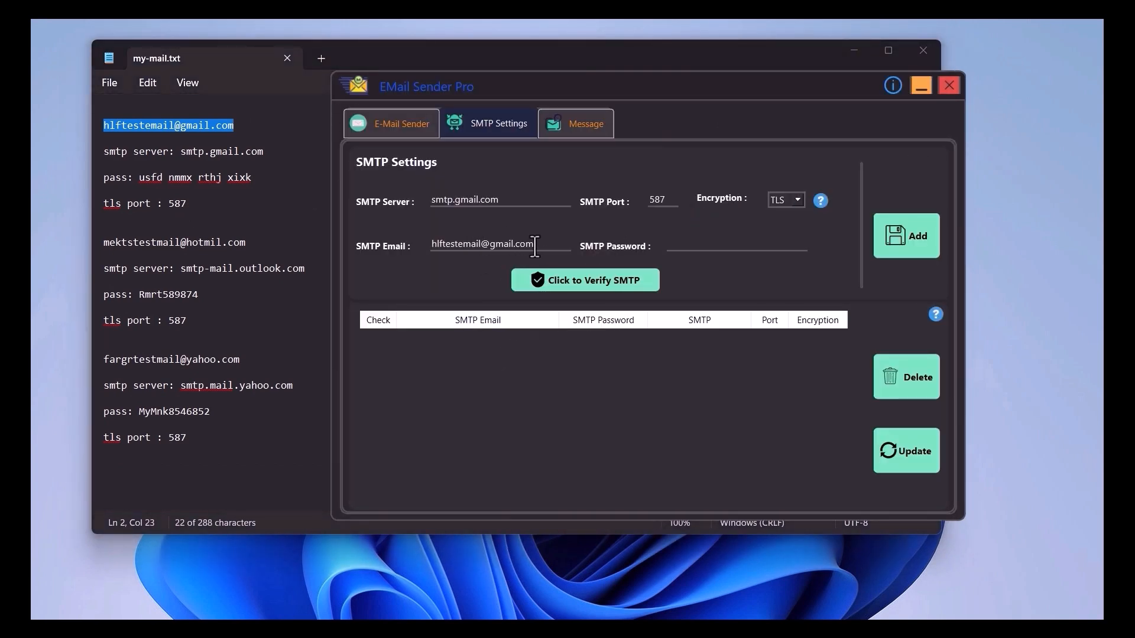
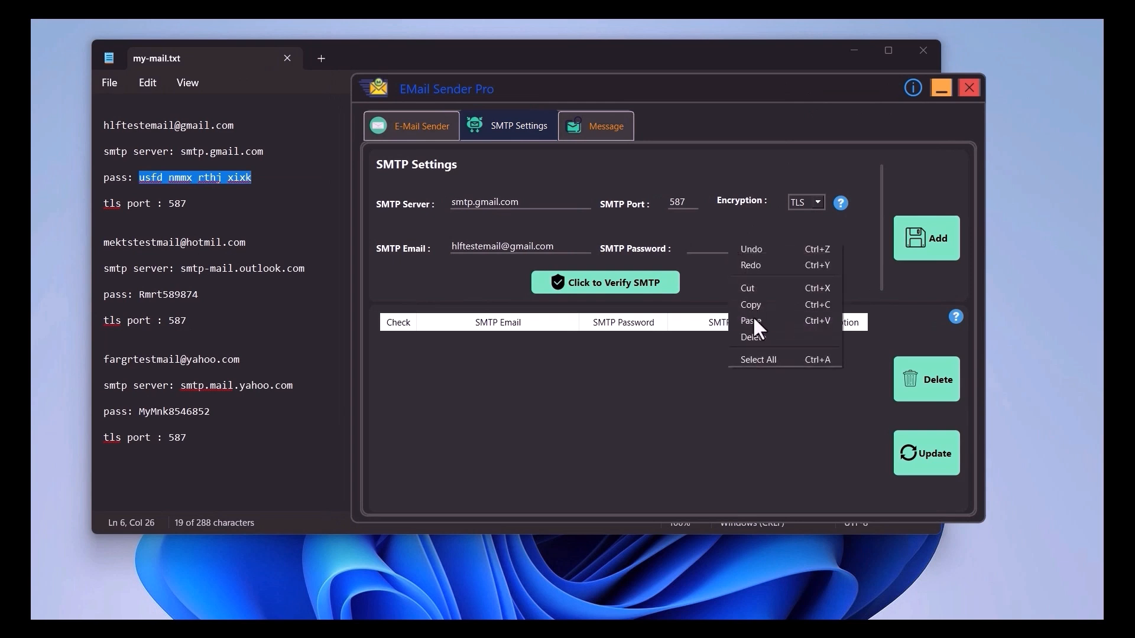
pyautogui.click(754, 320)
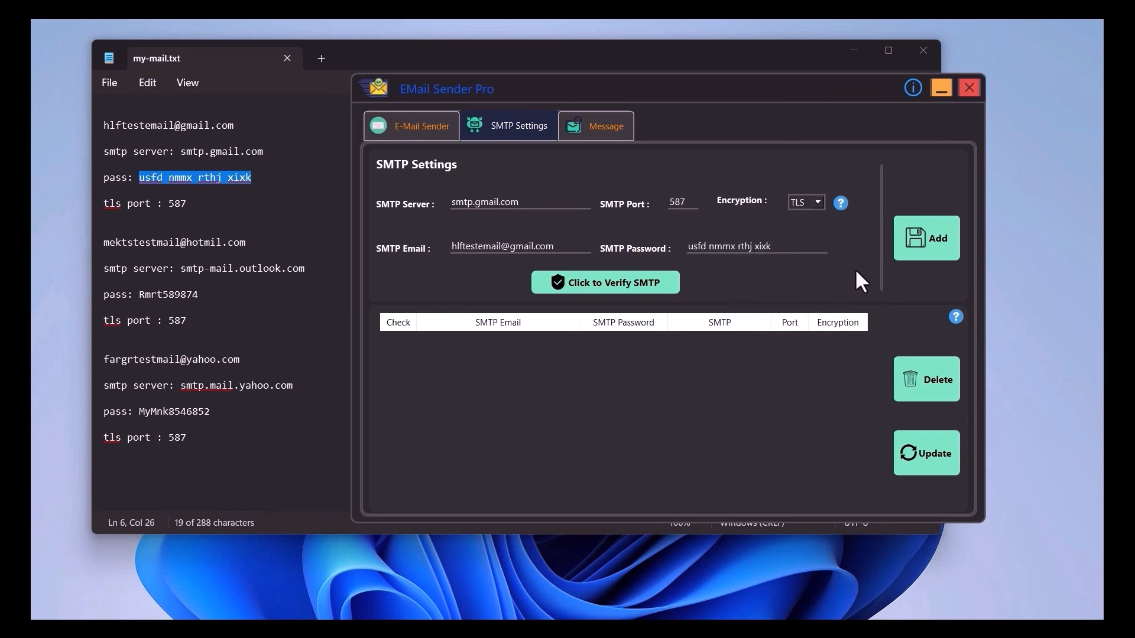
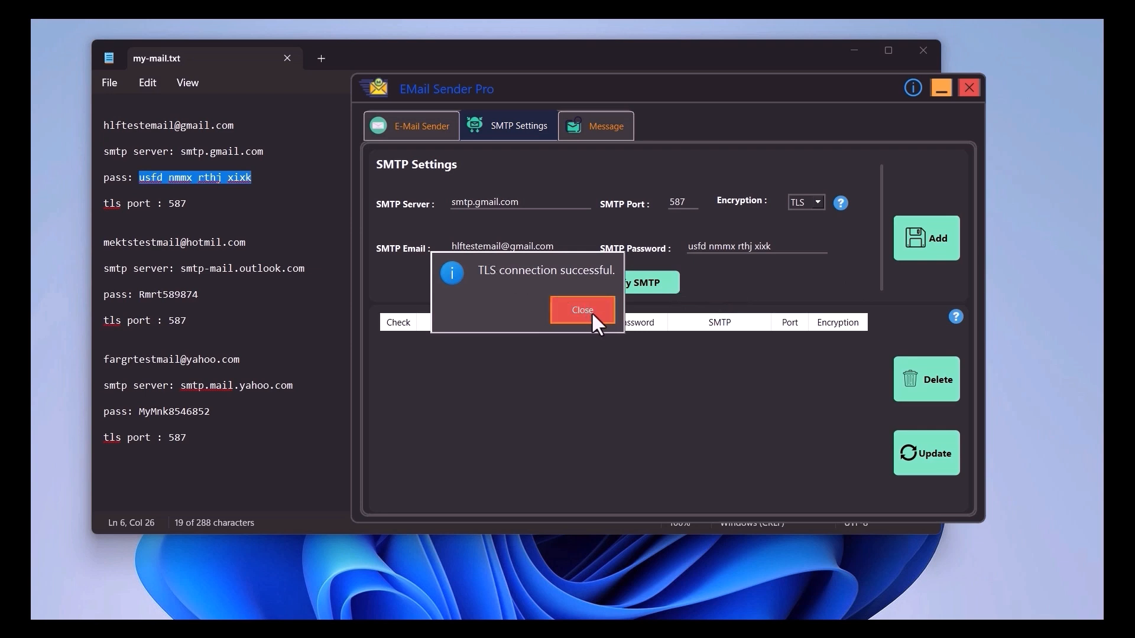
# Verify the Gmail SMTP connection and add the account to the SMTP table
pyautogui.click(591, 311)
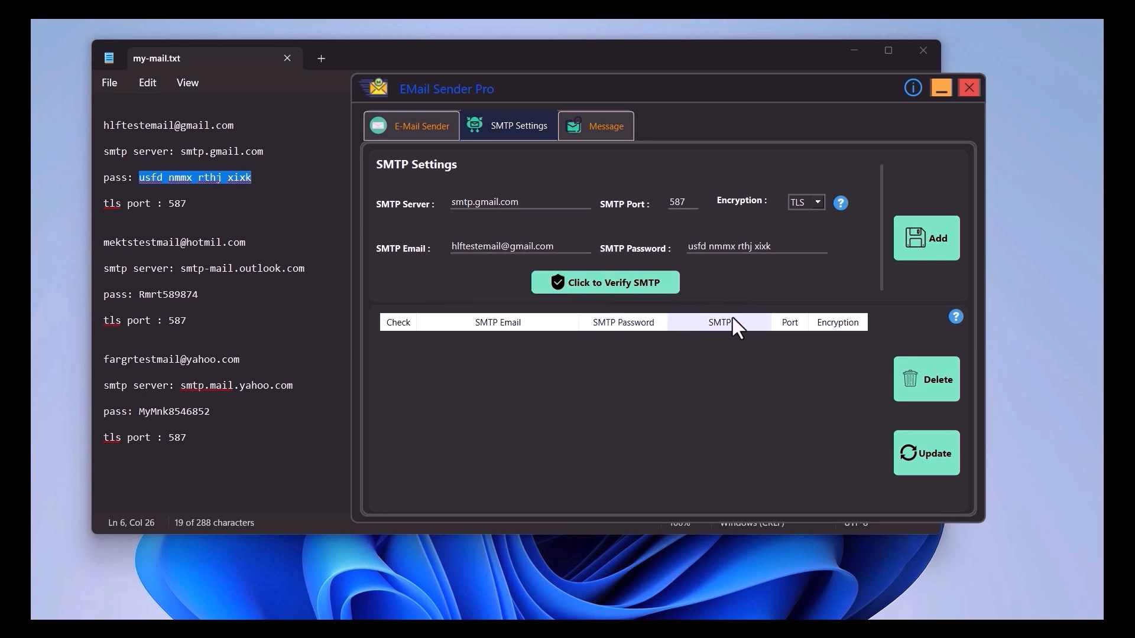
pyautogui.click(922, 244)
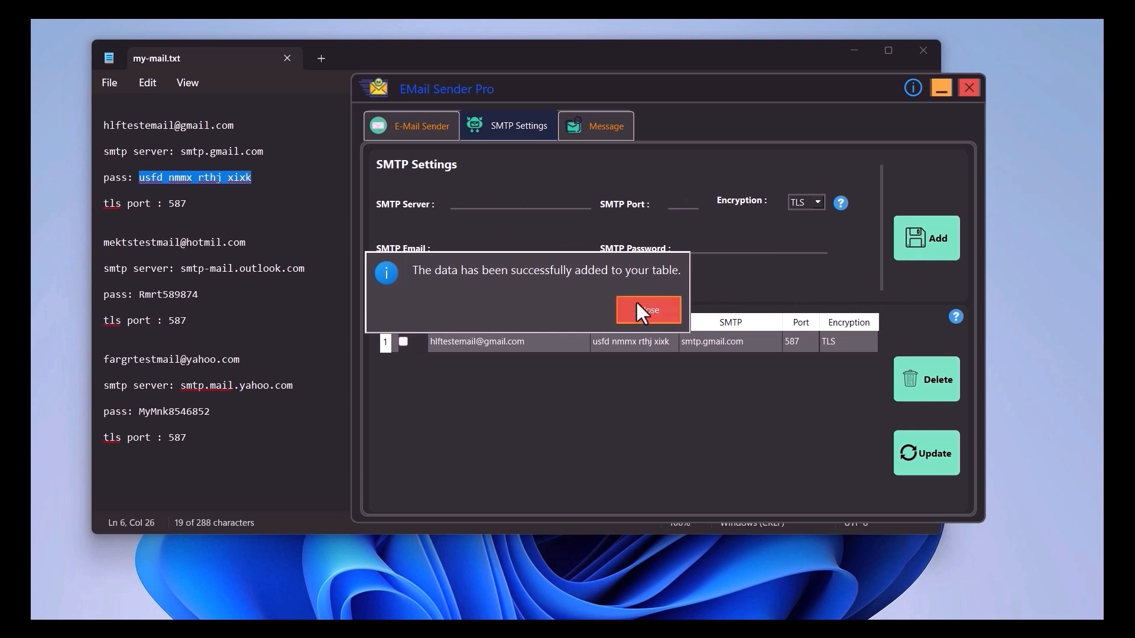
pyautogui.click(649, 314)
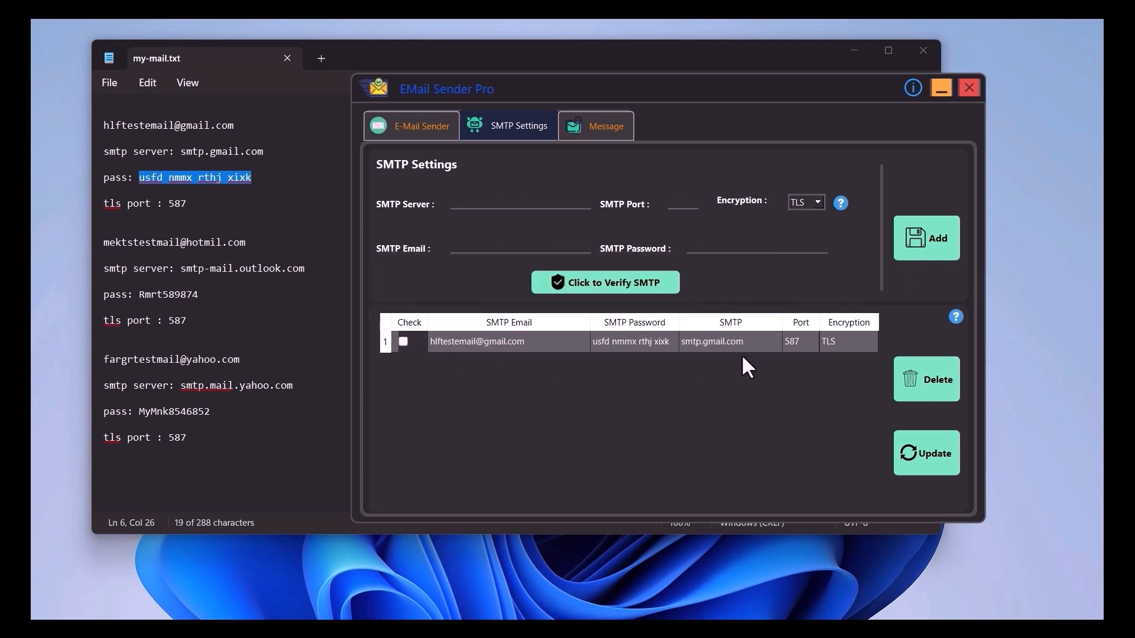
pyautogui.moveTo(590, 331)
pyautogui.mouseDown()
pyautogui.moveTo(541, 322)
pyautogui.moveTo(610, 327)
pyautogui.moveTo(594, 325)
pyautogui.mouseUp()
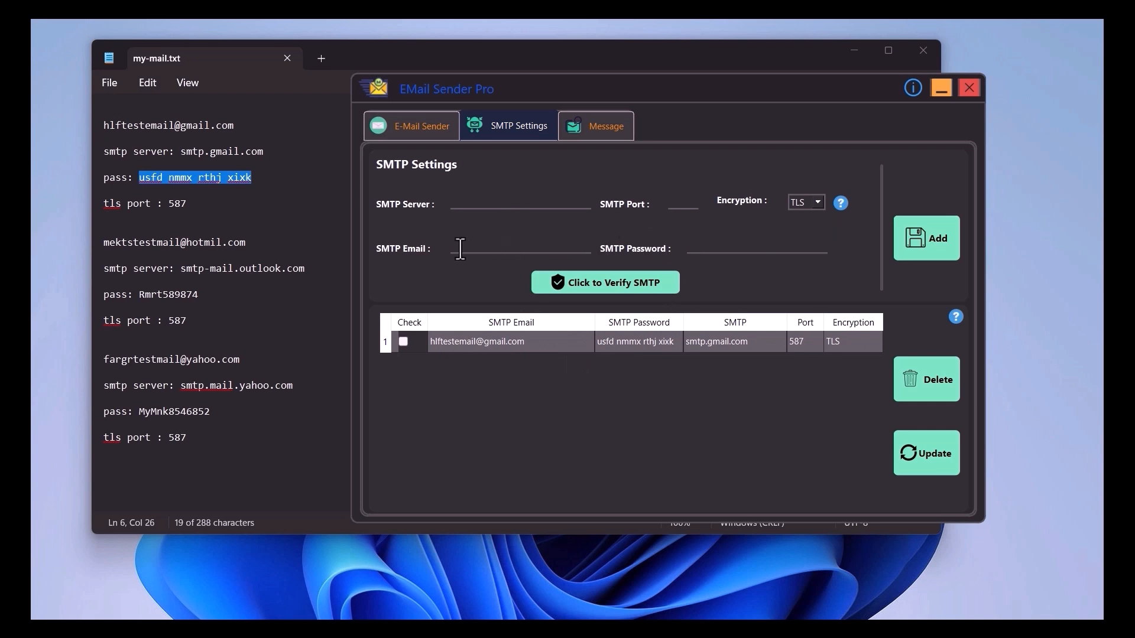
# Add the Hotmail account to the SMTP table with its e-mail and password, server smtp-mail.outlook.com, port 587 and TLS encryption
pyautogui.moveTo(245, 243); pyautogui.dragTo(105, 243)
pyautogui.moveTo(304, 269); pyautogui.dragTo(178, 272)
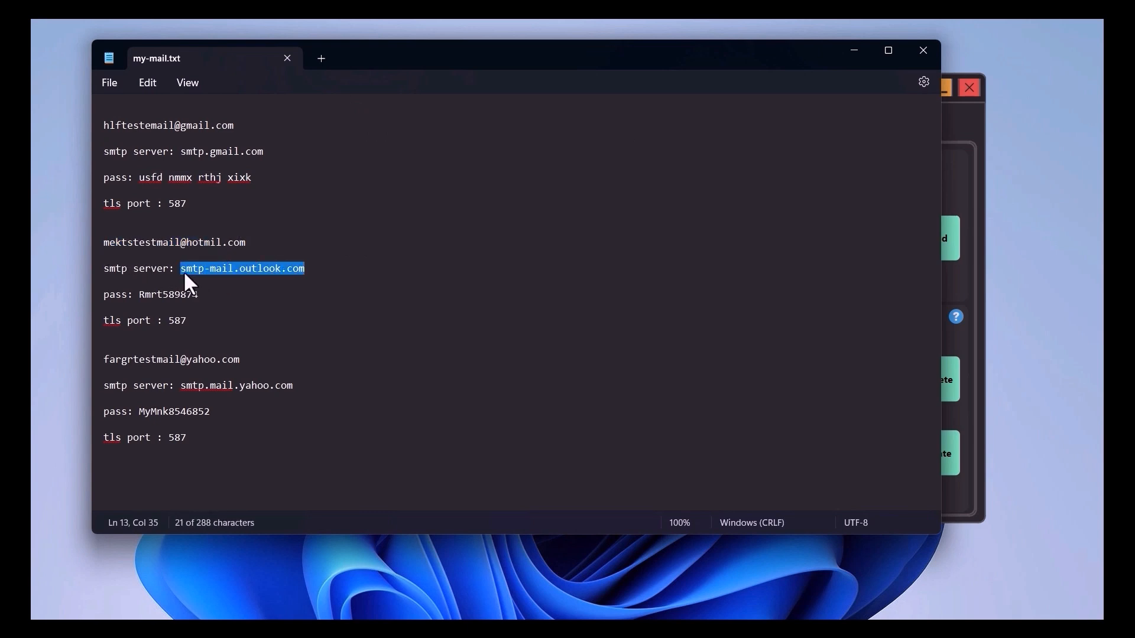
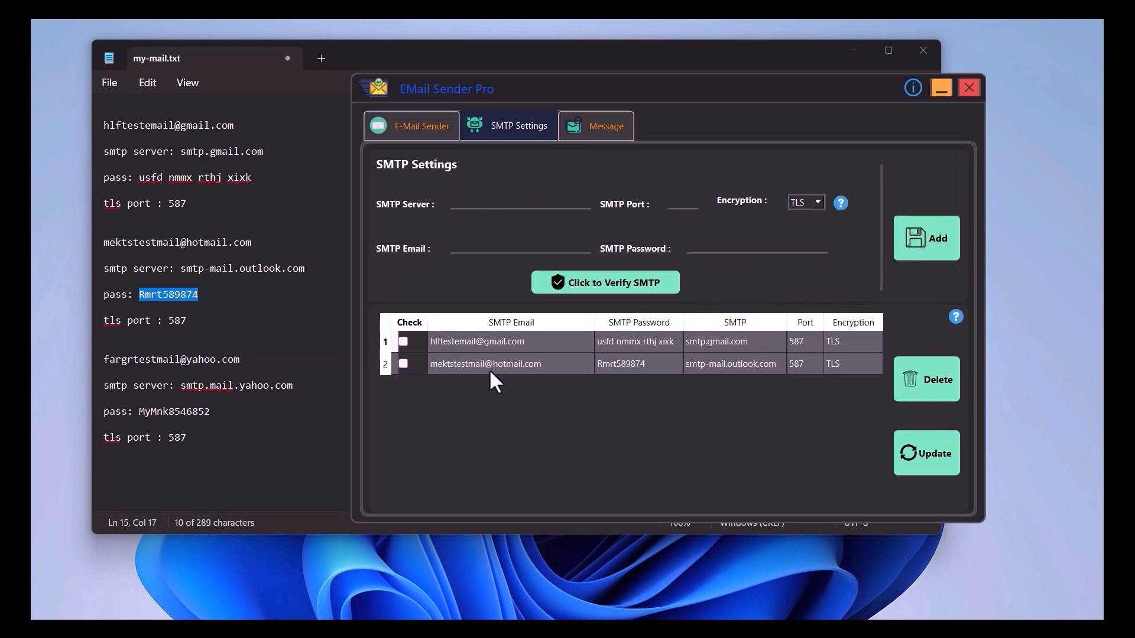
# Set the SMTP server to smtp.mail.yahoo.com, copied from my-mail.txt, and the SMTP port to 587 with TLS encryption
pyautogui.moveTo(293, 386); pyautogui.dragTo(178, 386)
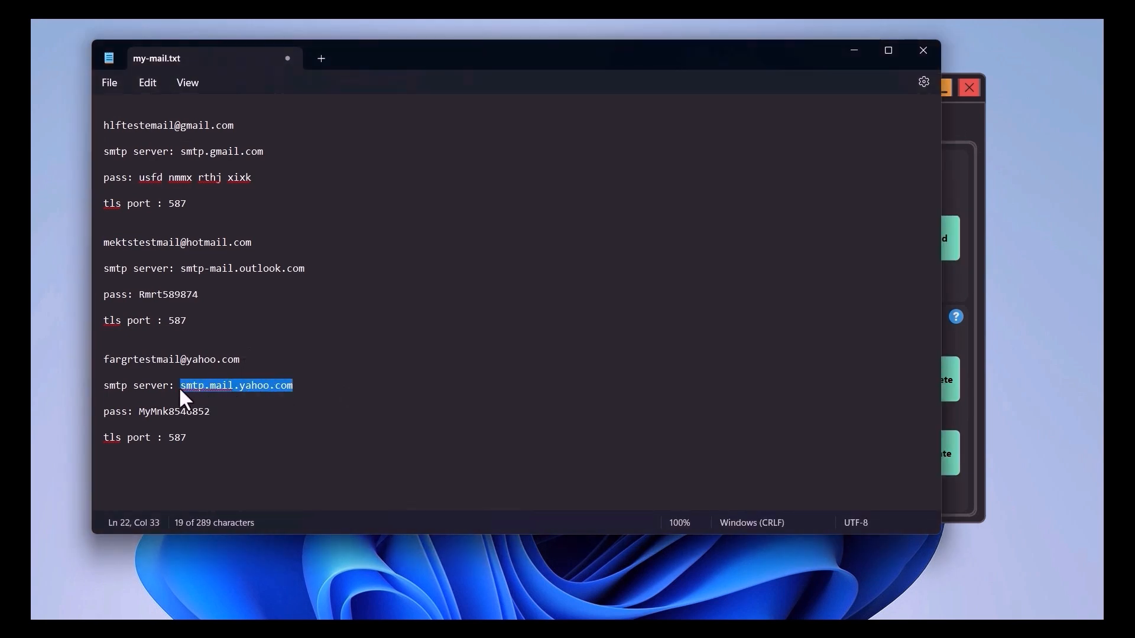
pyautogui.rightClick(184, 388)
pyautogui.click(264, 140)
pyautogui.click(965, 136)
pyautogui.click(559, 201)
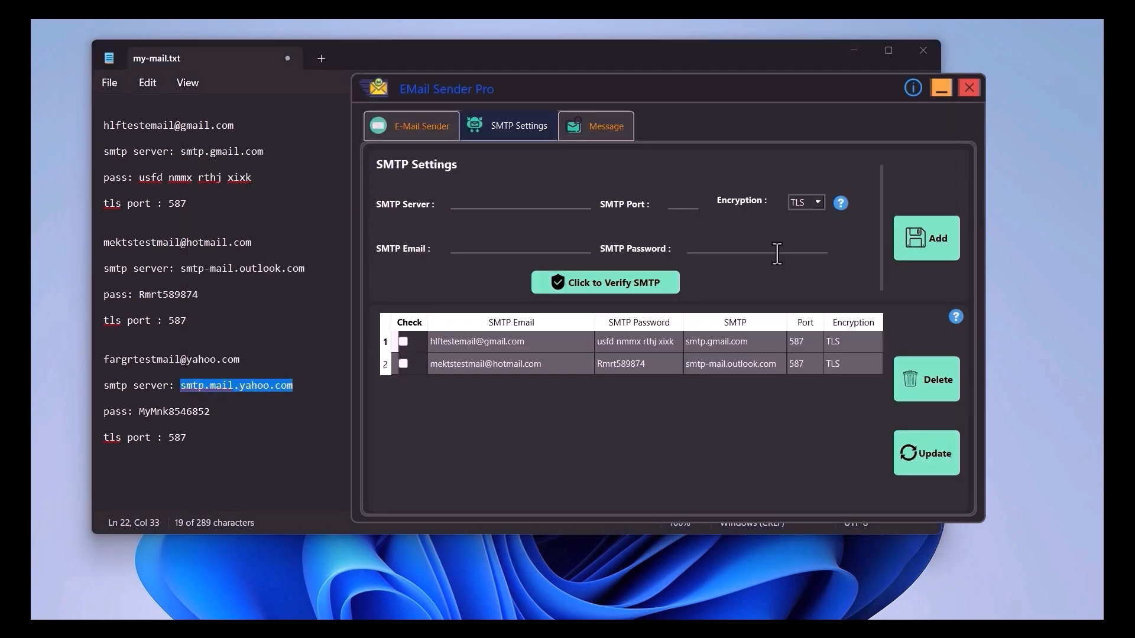
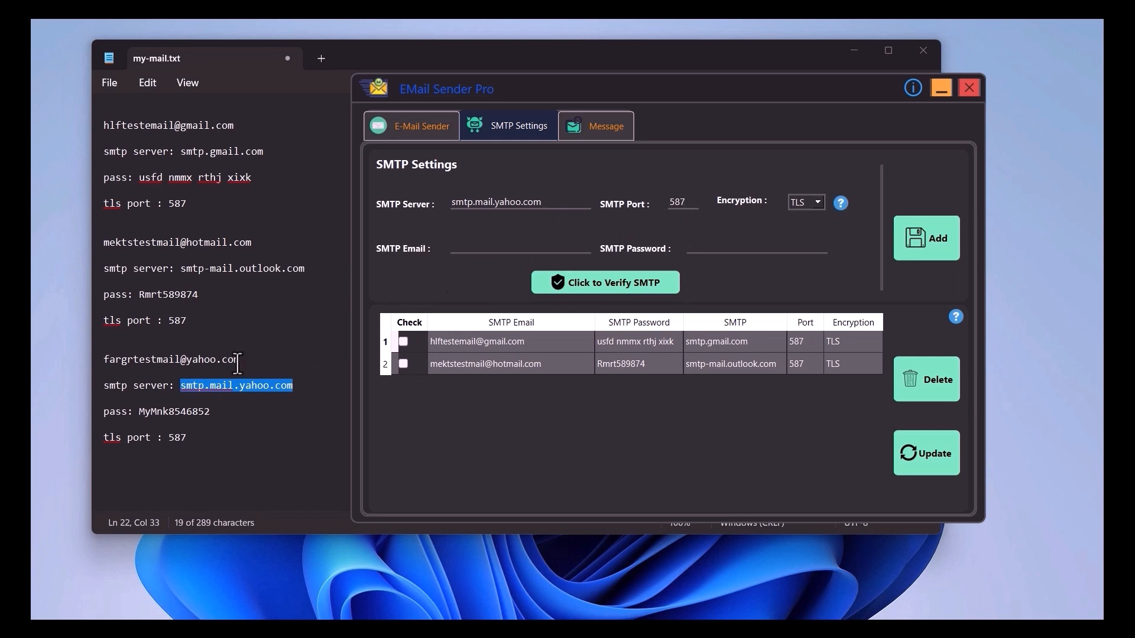
# Fill in the Yahoo account's SMTP e-mail and password from my-mail.txt and add the account to the SMTP table
pyautogui.moveTo(241, 360); pyautogui.dragTo(122, 362)
pyautogui.rightClick(118, 362)
pyautogui.click(196, 109)
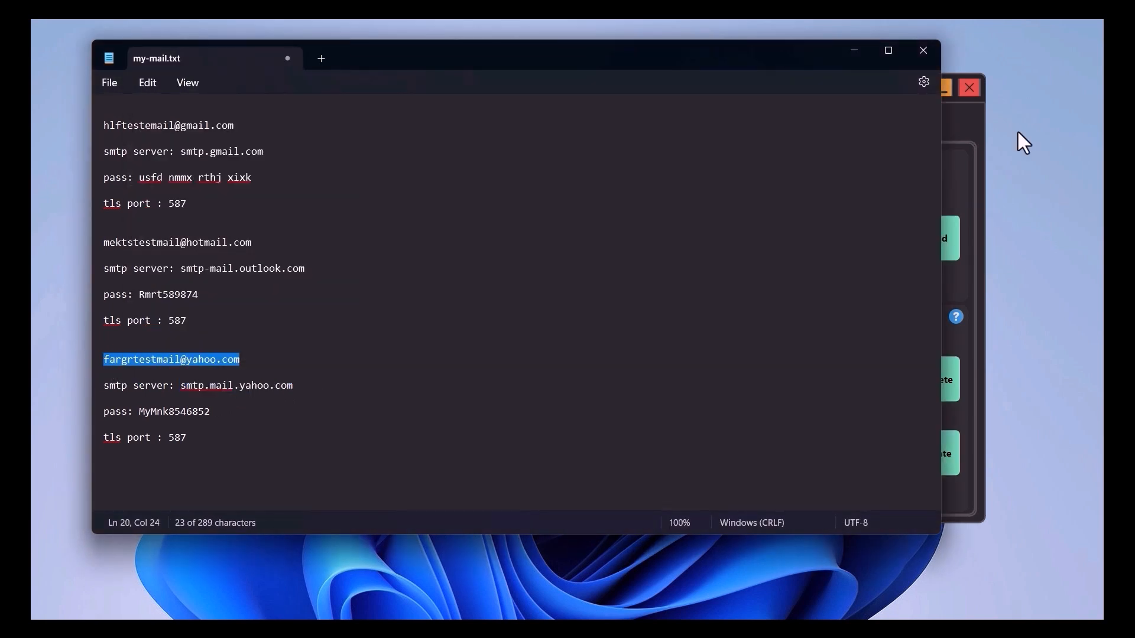
pyautogui.click(963, 195)
pyautogui.click(549, 242)
pyautogui.rightClick(549, 241)
pyautogui.click(586, 334)
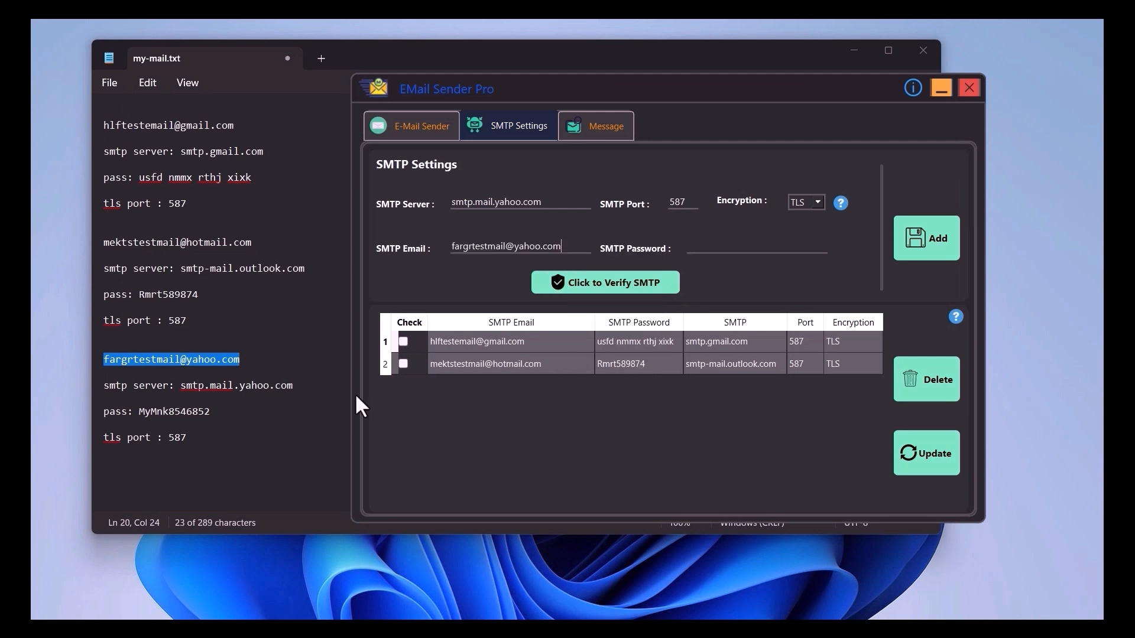
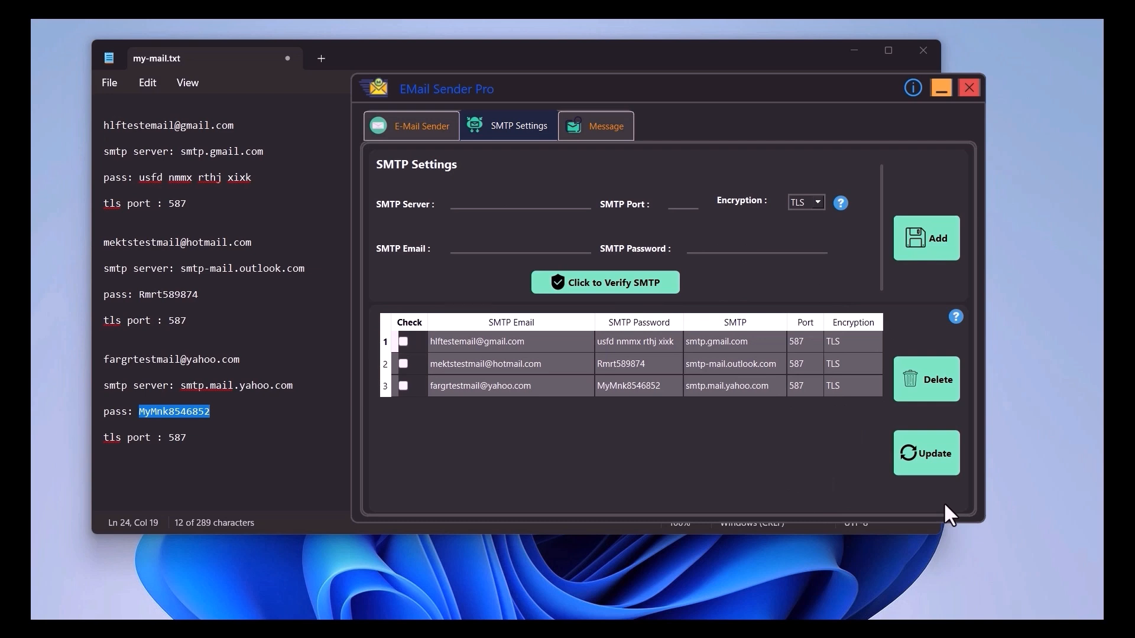
# Update the saved SMTP data with the newly added accounts and close the notice
pyautogui.click(938, 460)
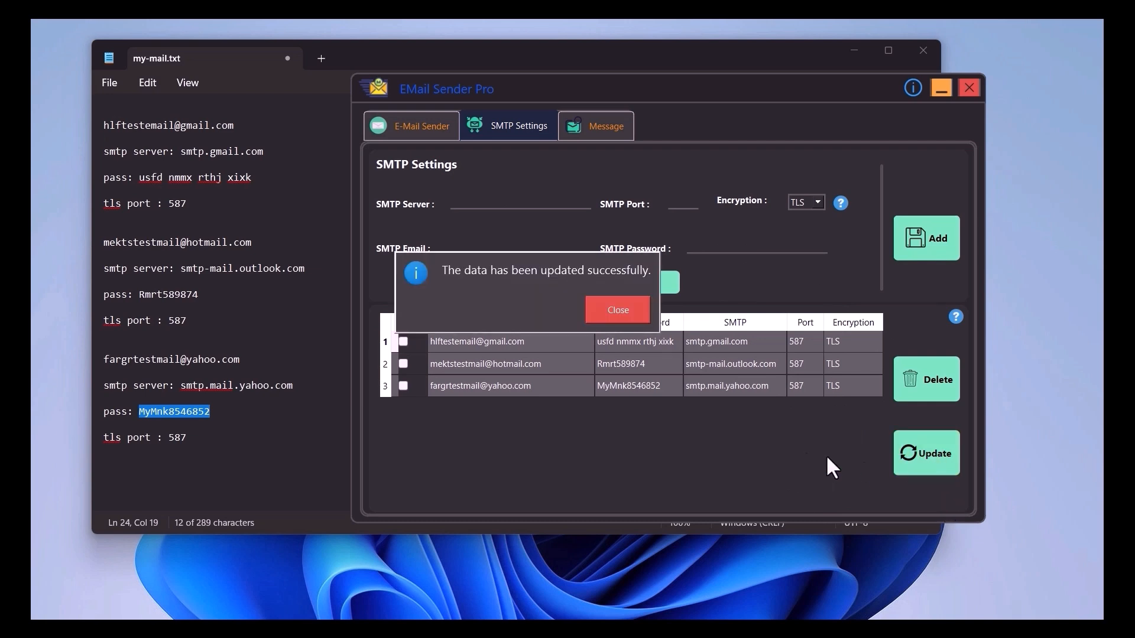
pyautogui.click(630, 319)
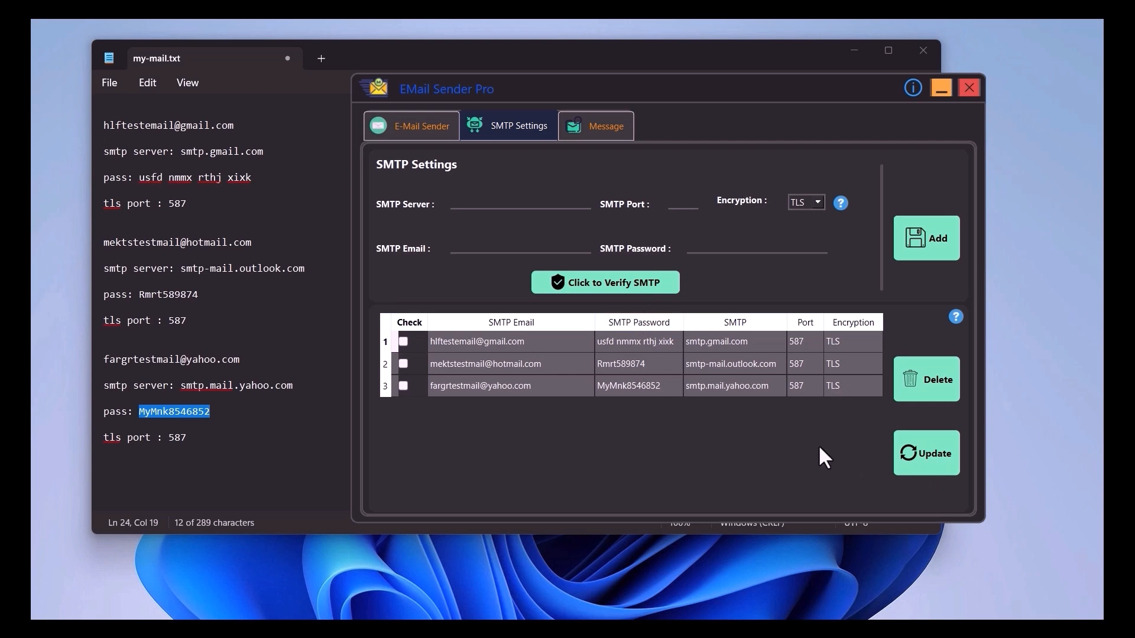
# Open the password and SMTP server cells of the Hotmail and Yahoo accounts in the table for editing
pyautogui.doubleClick(644, 368)
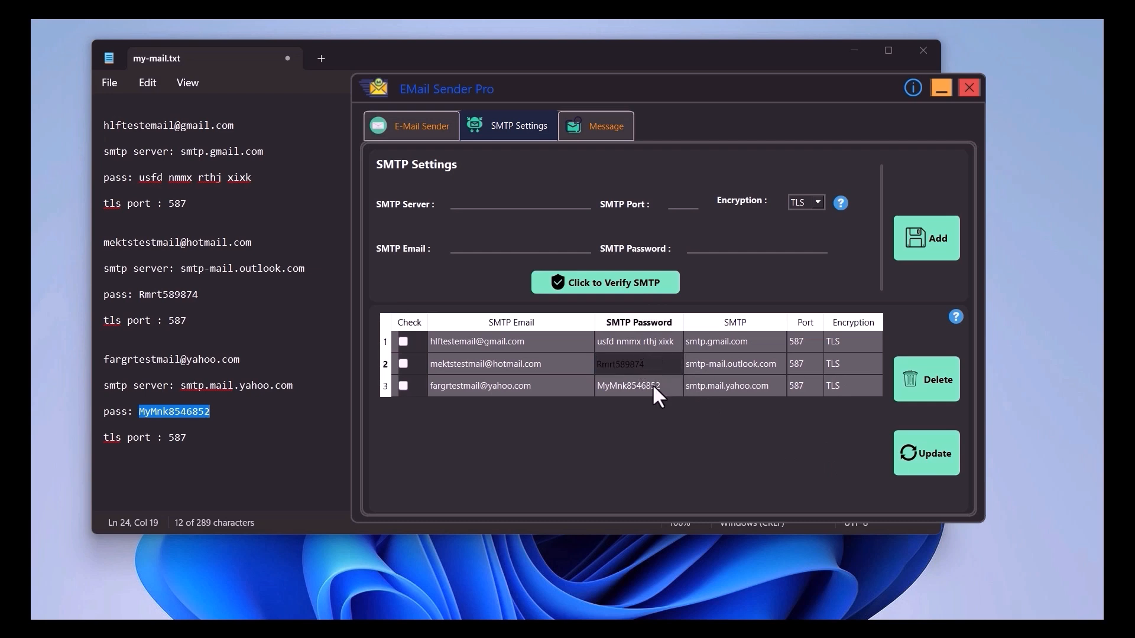
pyautogui.click(652, 384)
pyautogui.click(652, 387)
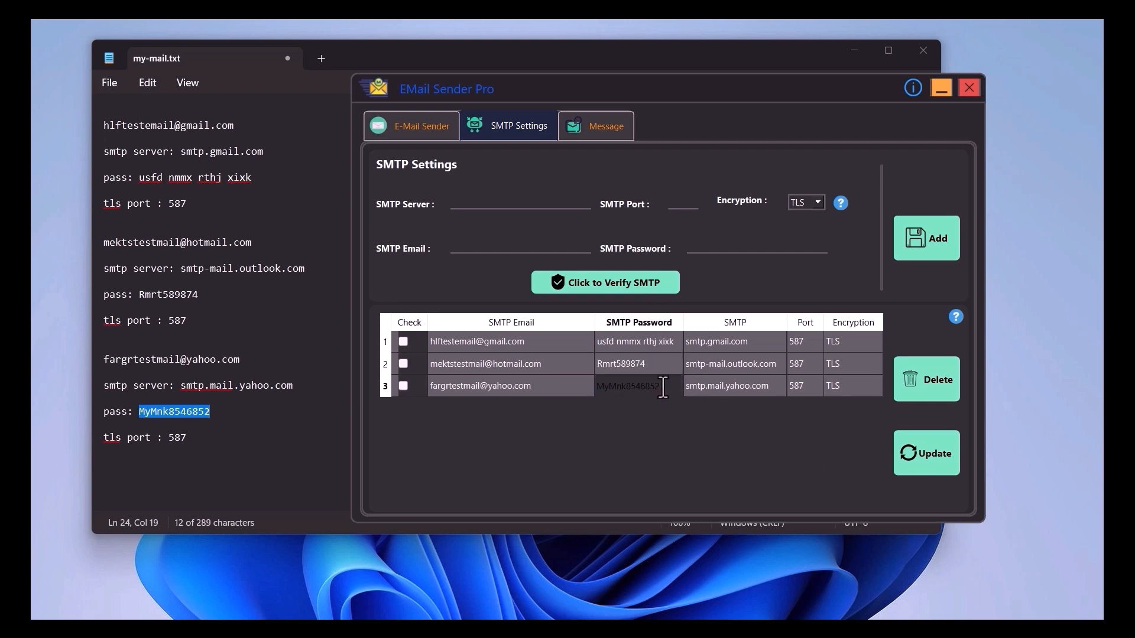
pyautogui.click(725, 366)
pyautogui.click(766, 365)
pyautogui.click(750, 380)
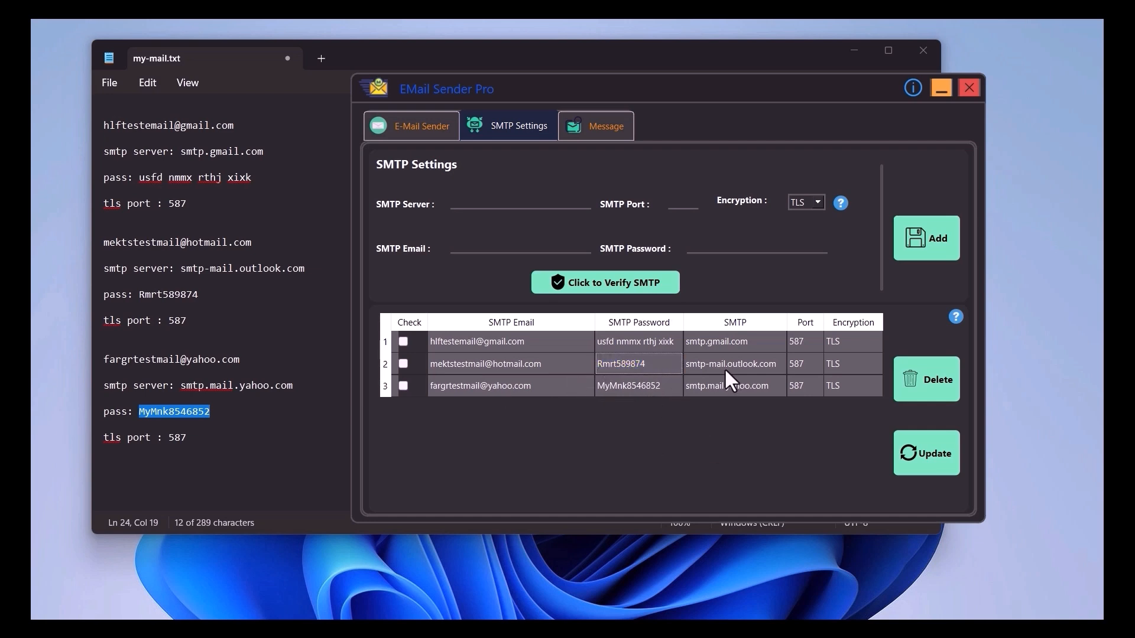
# Update the SMTP table data again and tick the Gmail, Hotmail and Yahoo accounts
pyautogui.click(946, 458)
pyautogui.click(623, 310)
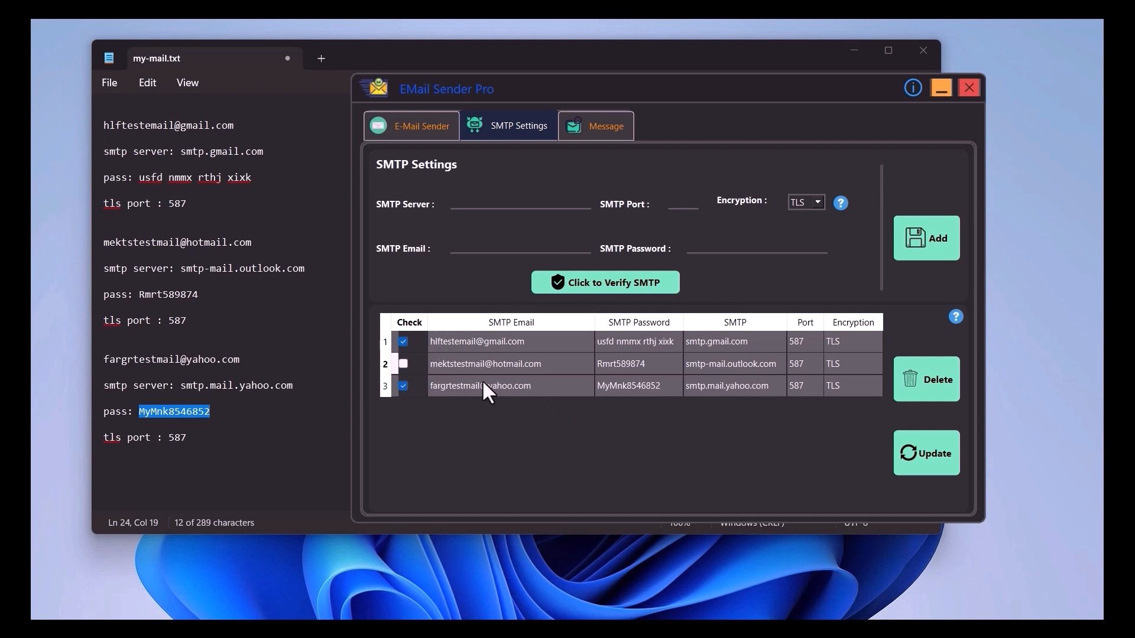
pyautogui.click(403, 364)
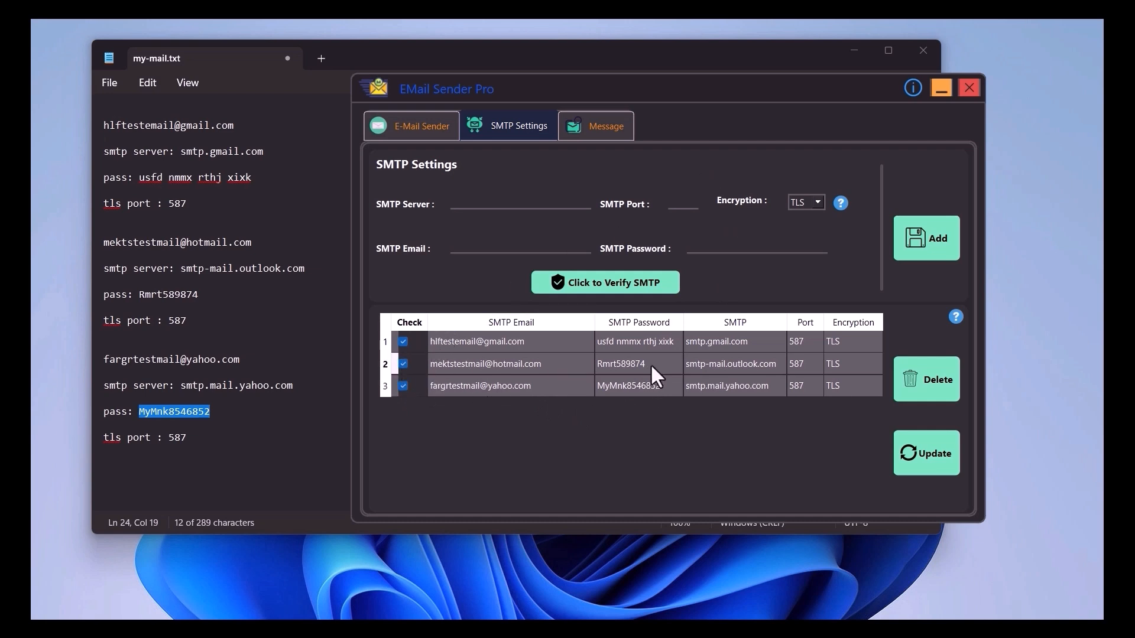
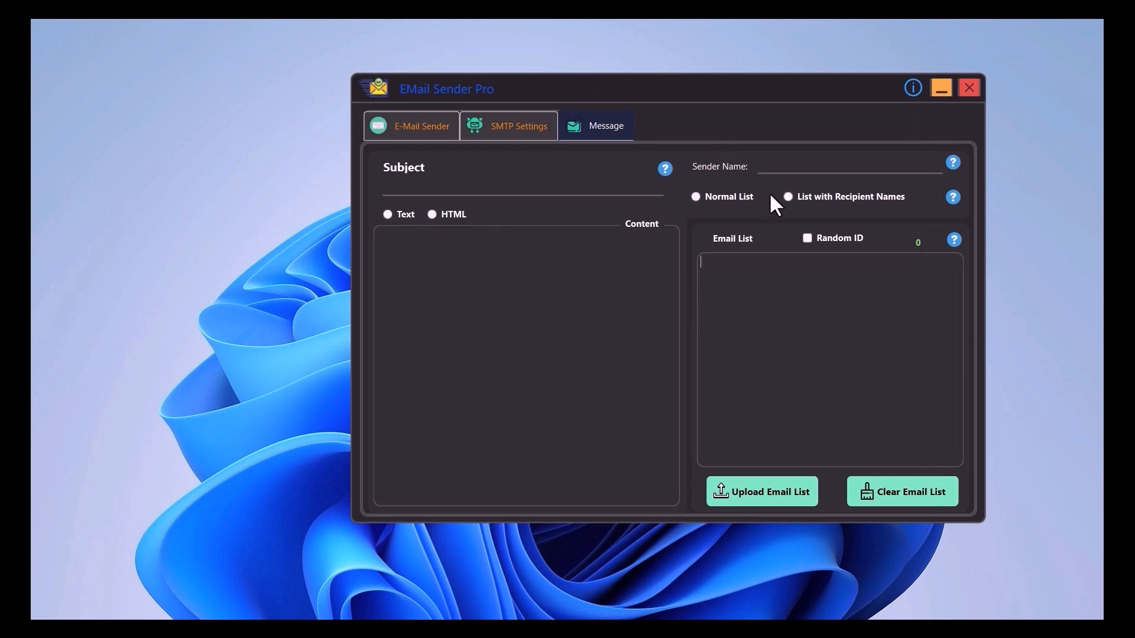
# In the message settings, select Normal List and open normal-maillist.txt from the desktop to examine its address format
pyautogui.click(696, 197)
pyautogui.moveTo(703, 94); pyautogui.dragTo(818, 84)
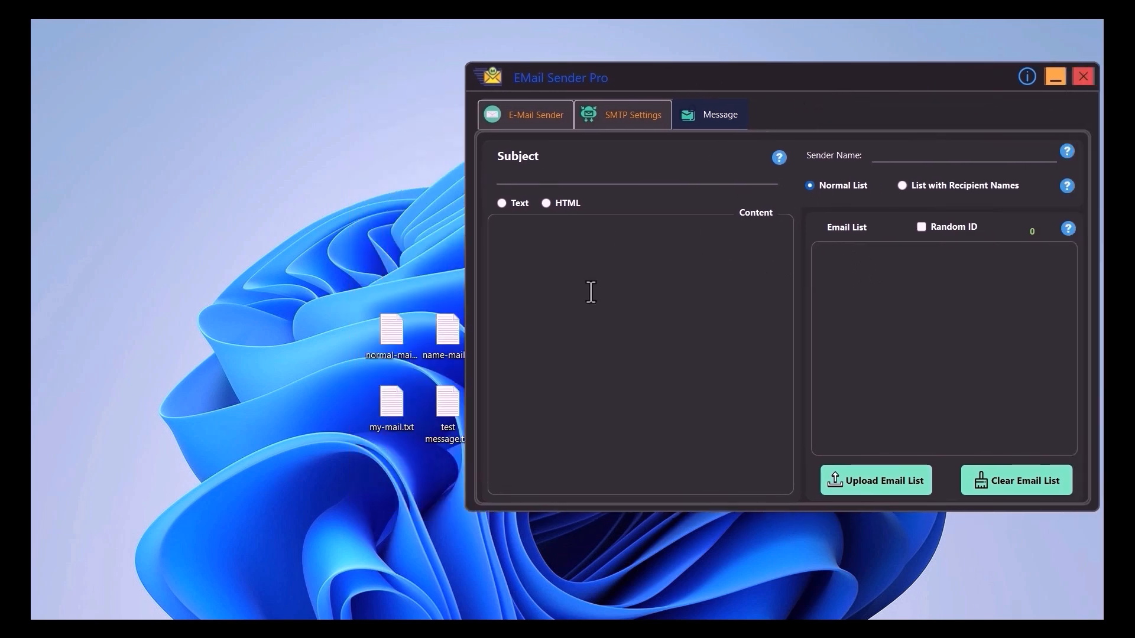
pyautogui.doubleClick(398, 338)
pyautogui.moveTo(212, 112); pyautogui.dragTo(131, 112)
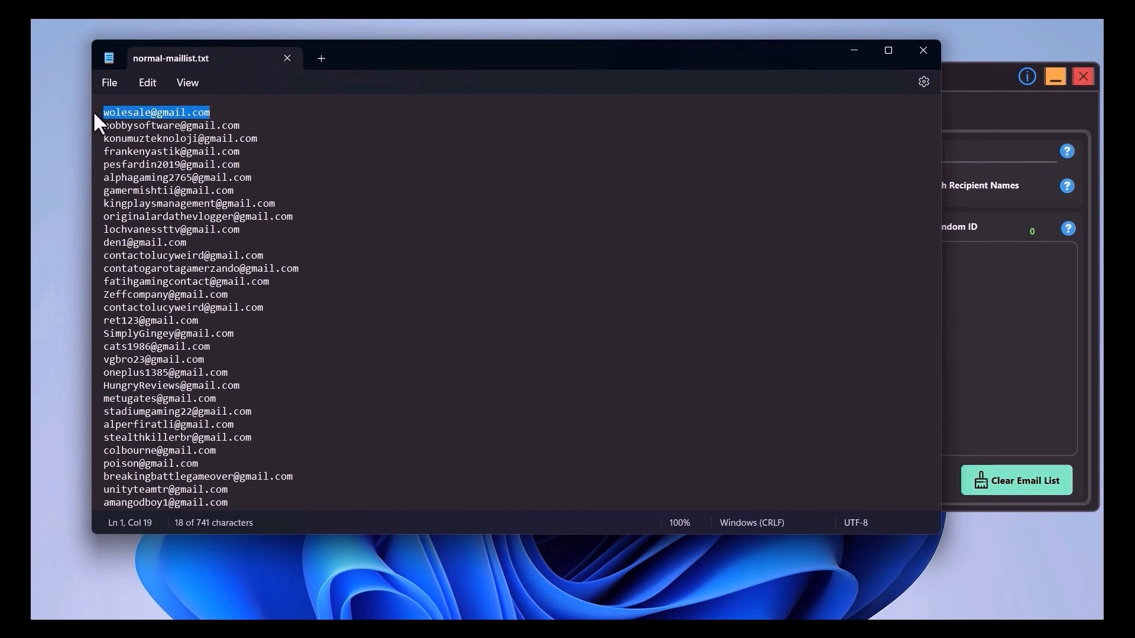
pyautogui.click(175, 125)
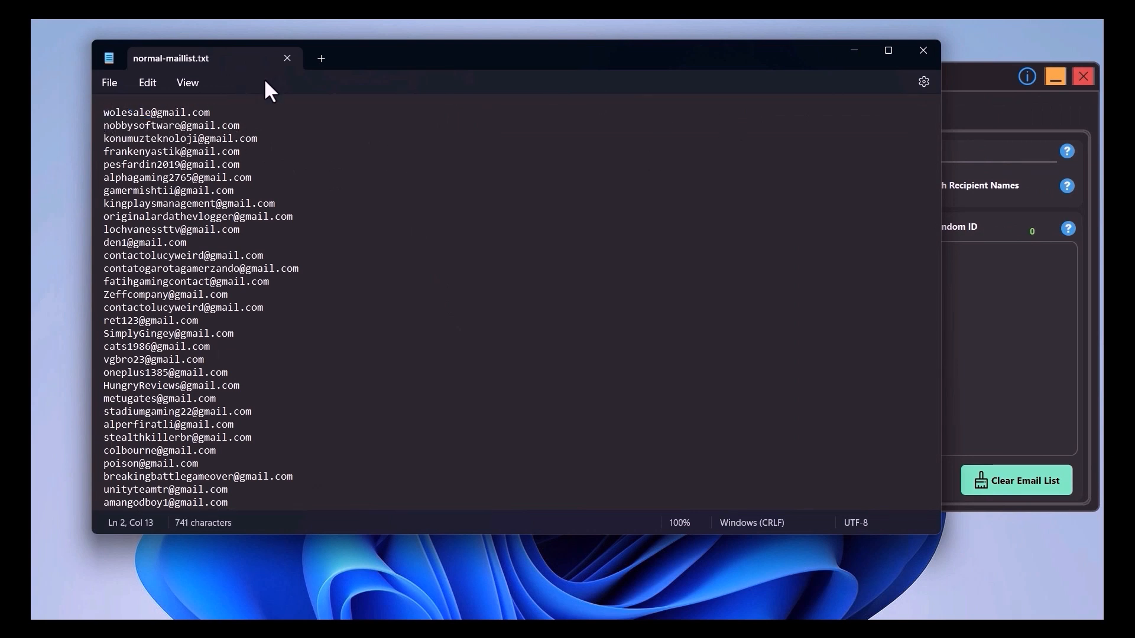
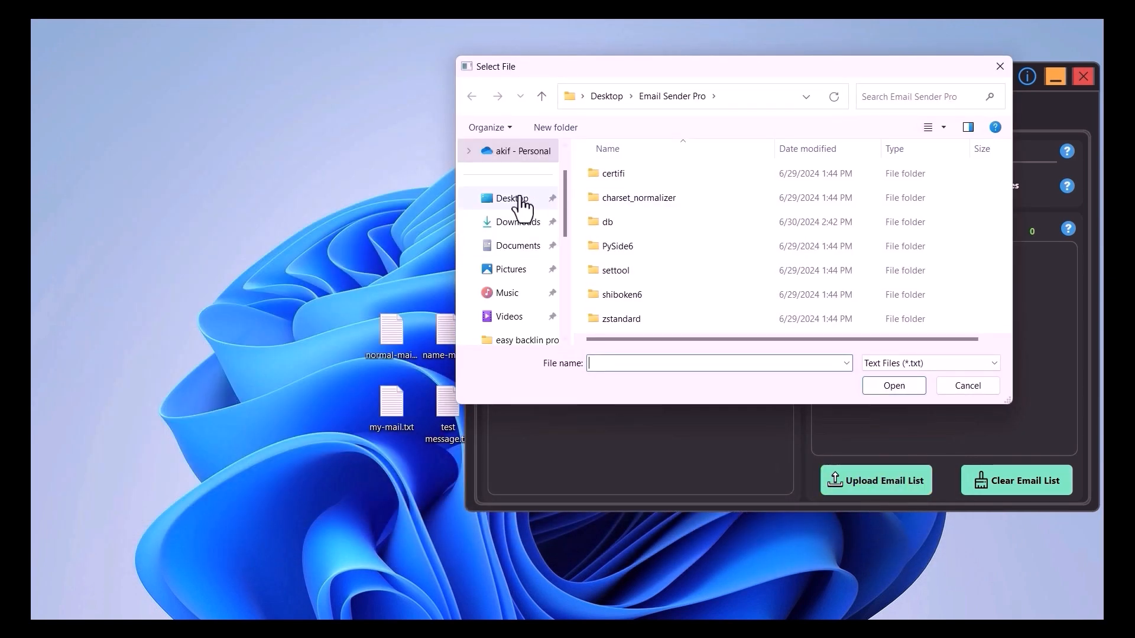
# Upload normal-maillist.txt from the Desktop folder as the email list
pyautogui.click(517, 202)
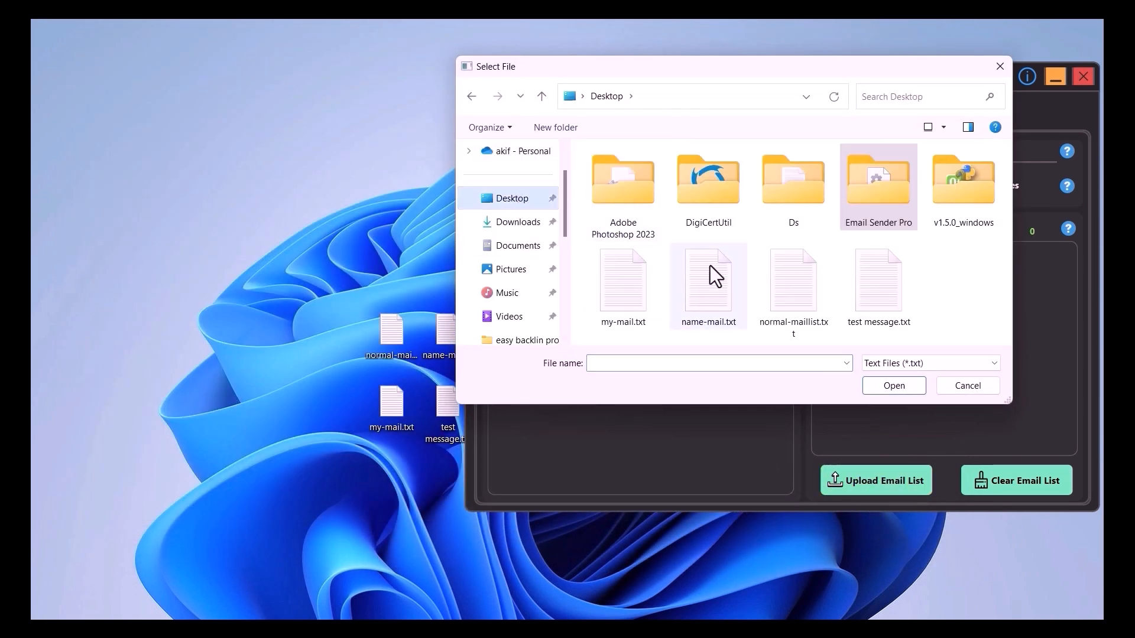
pyautogui.click(797, 319)
pyautogui.click(879, 389)
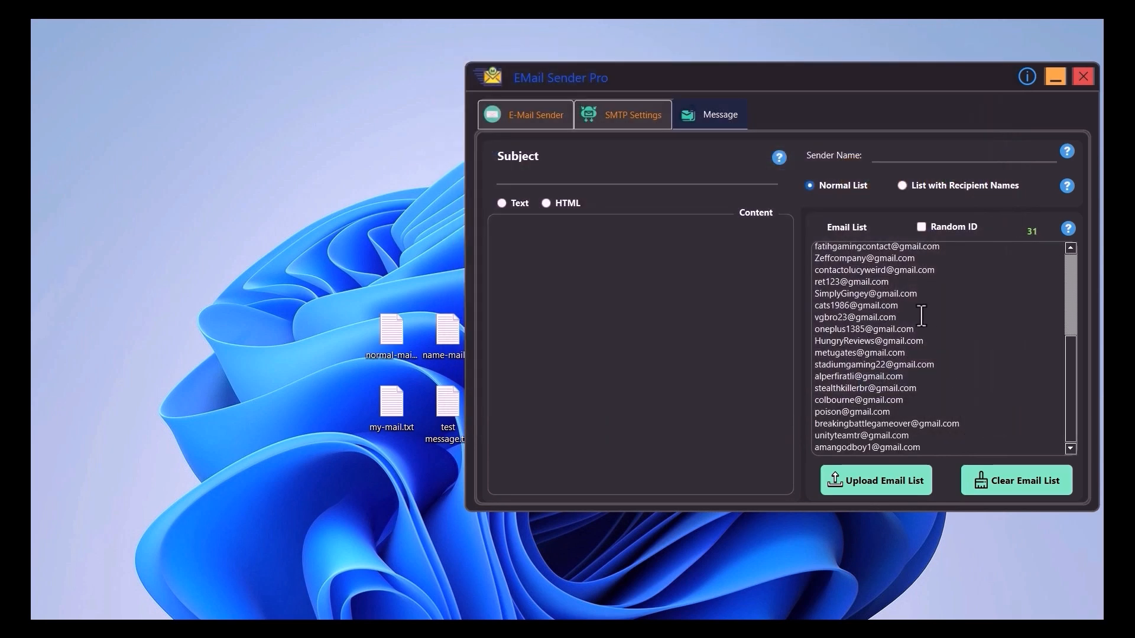
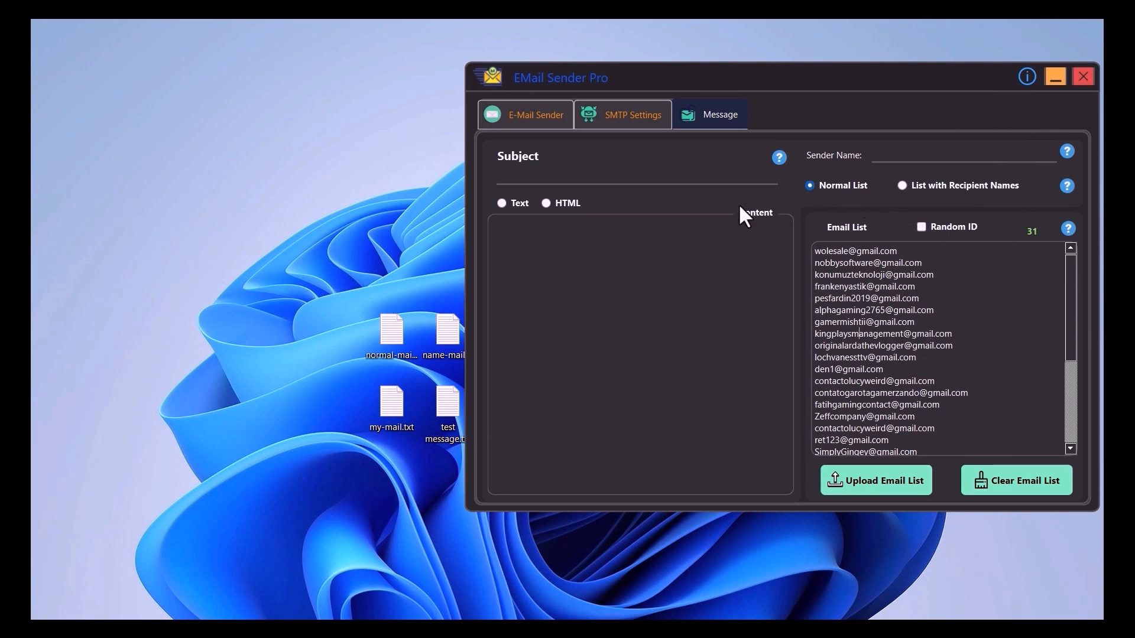
# Set the content type to Text and the subject to "Hello my friend how are you?", copied from test message.txt
pyautogui.click(501, 202)
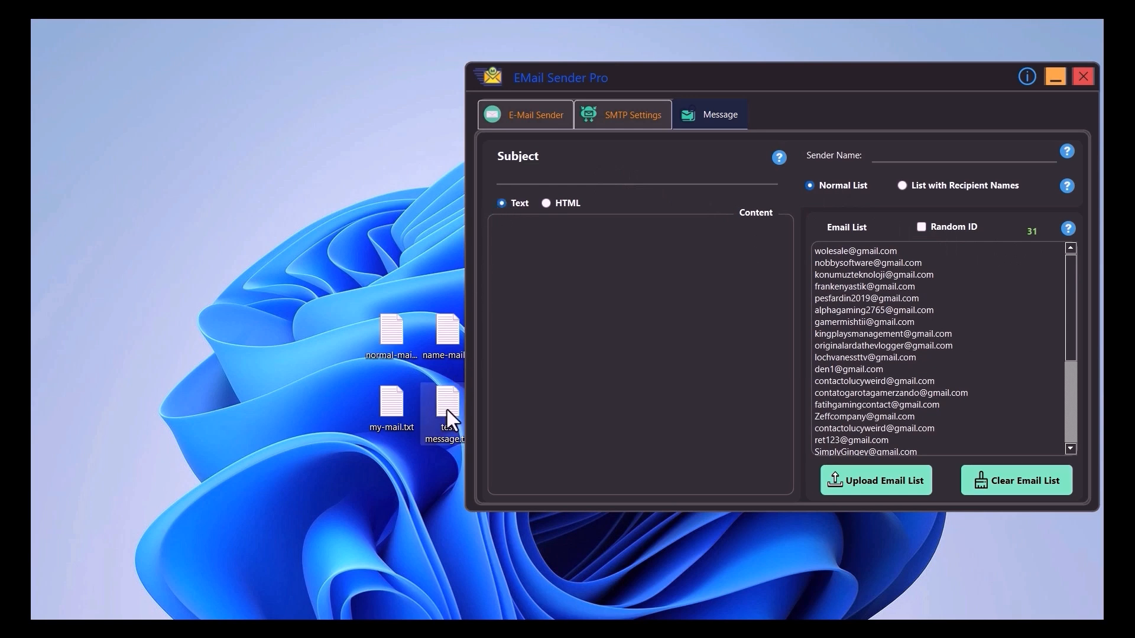
pyautogui.doubleClick(446, 409)
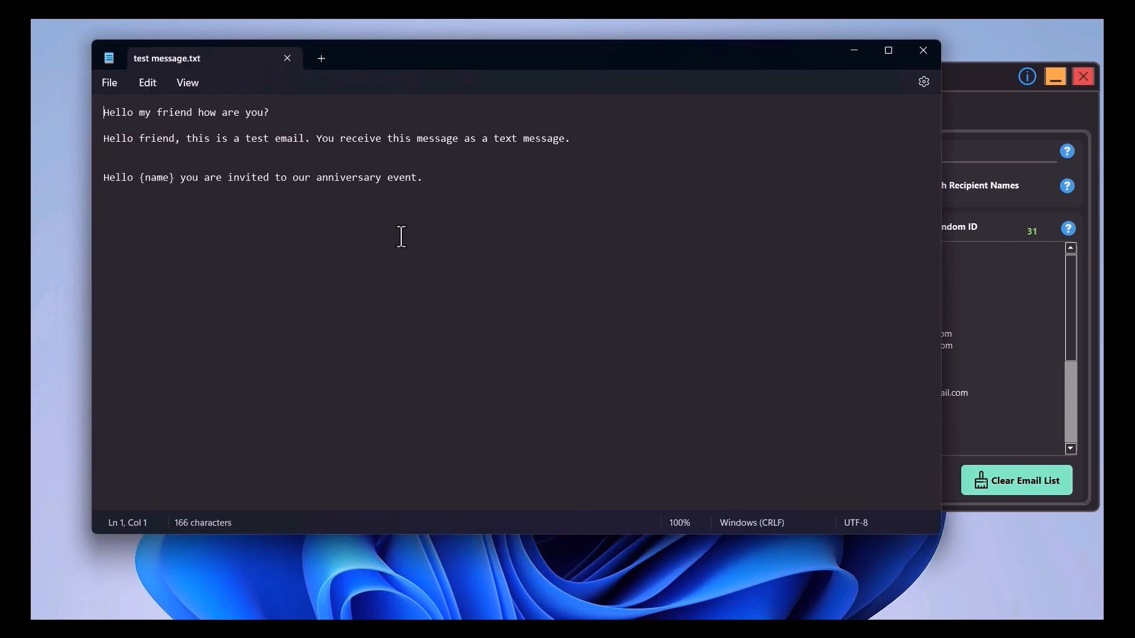
pyautogui.moveTo(270, 112); pyautogui.dragTo(105, 113)
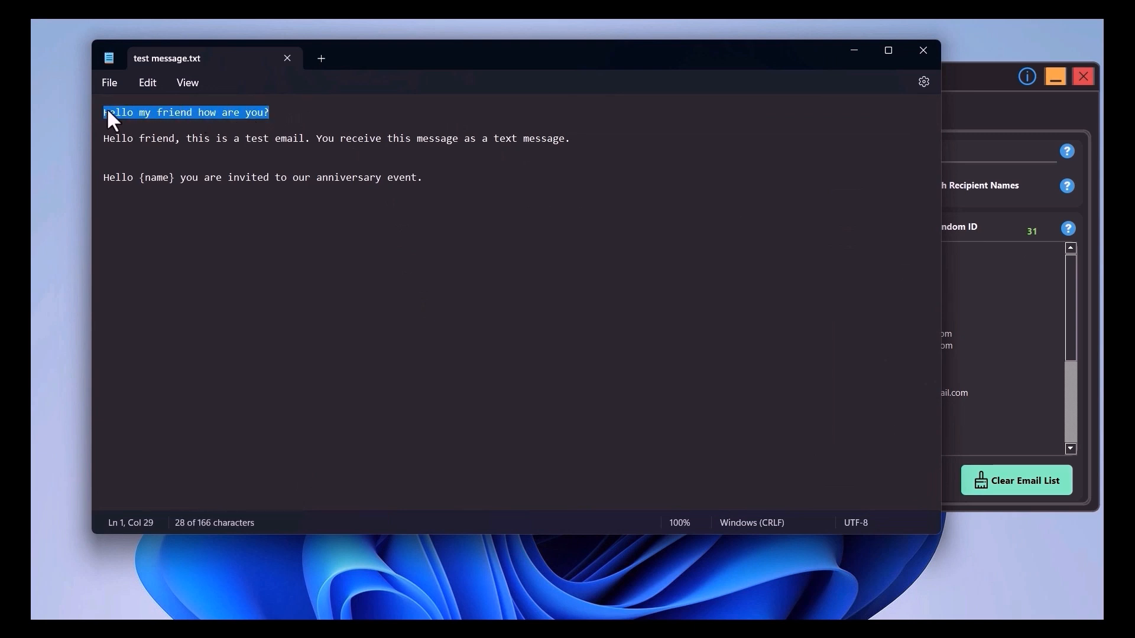
pyautogui.rightClick(109, 111)
pyautogui.click(156, 186)
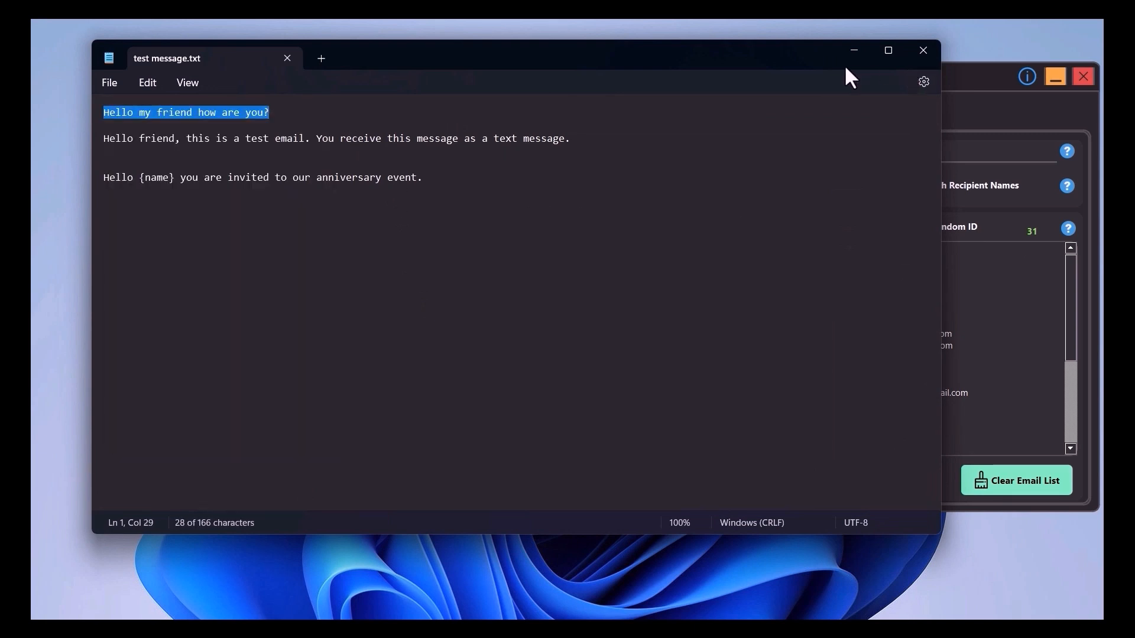
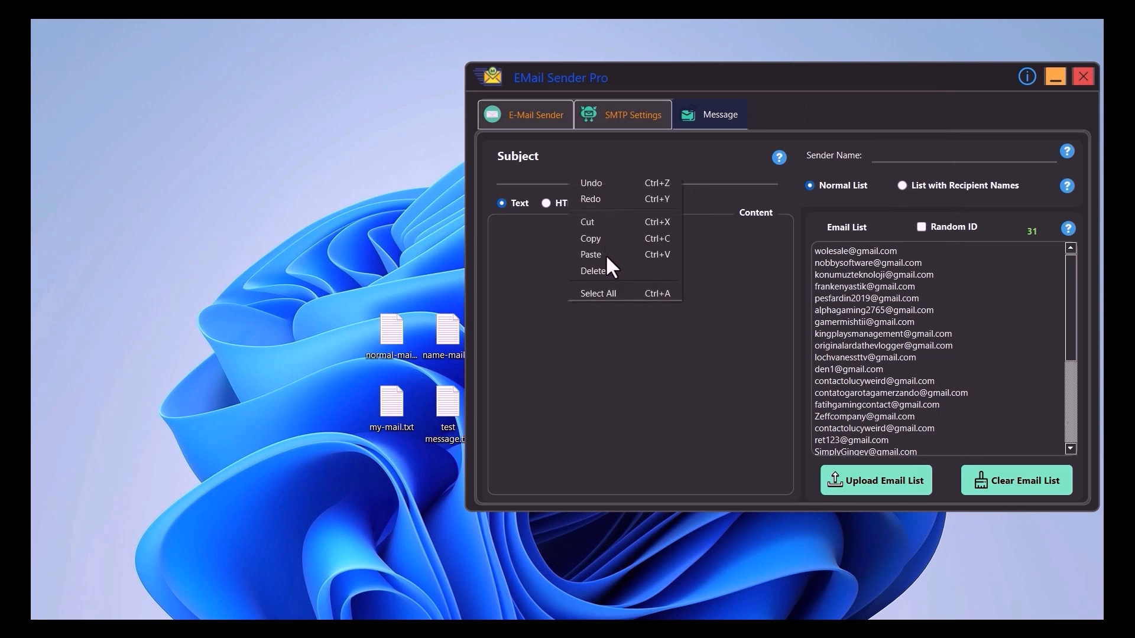
pyautogui.click(605, 255)
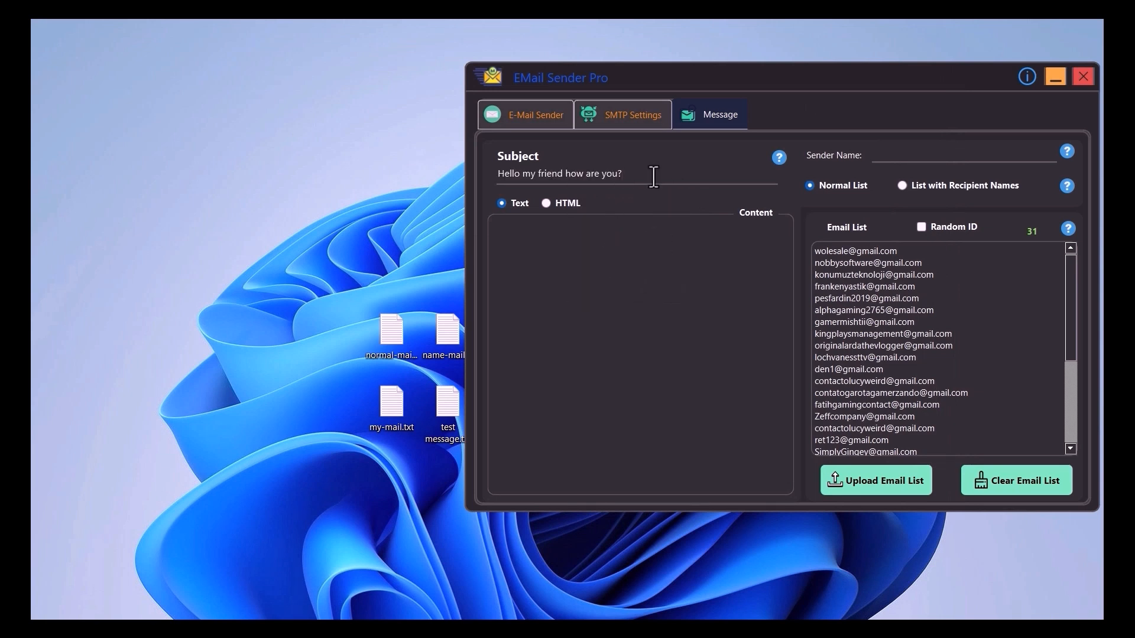
# Set the content to "Hello friend, this is a test email. You receive this message as a text message.", copied from test message.txt
pyautogui.moveTo(774, 615)
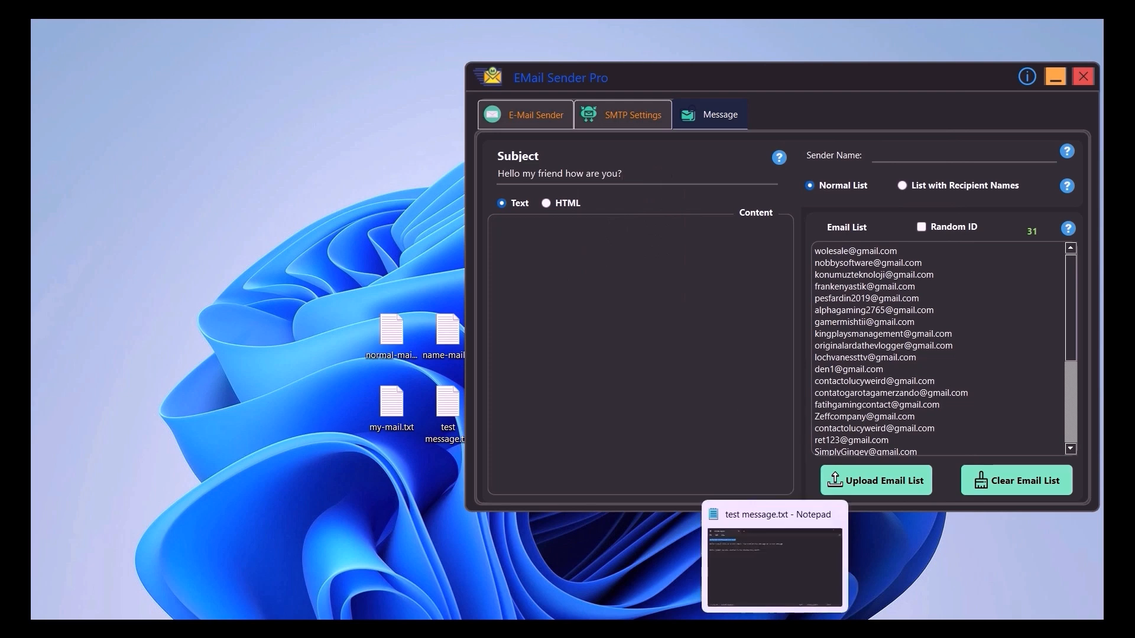
pyautogui.click(716, 539)
pyautogui.moveTo(573, 141); pyautogui.dragTo(117, 139)
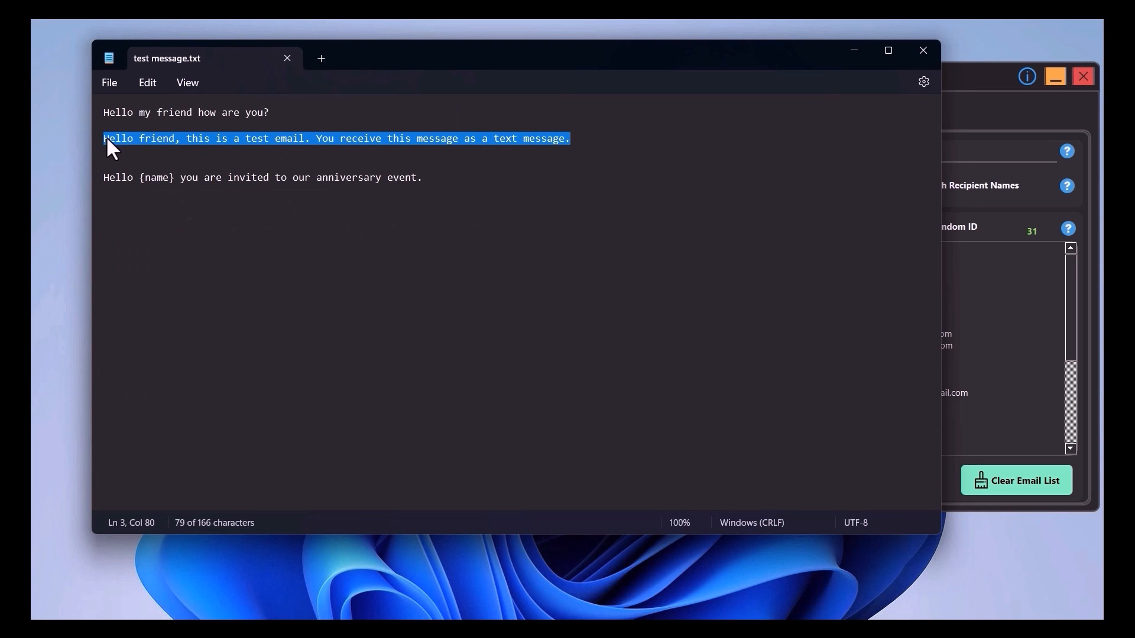
pyautogui.rightClick(106, 142)
pyautogui.click(178, 217)
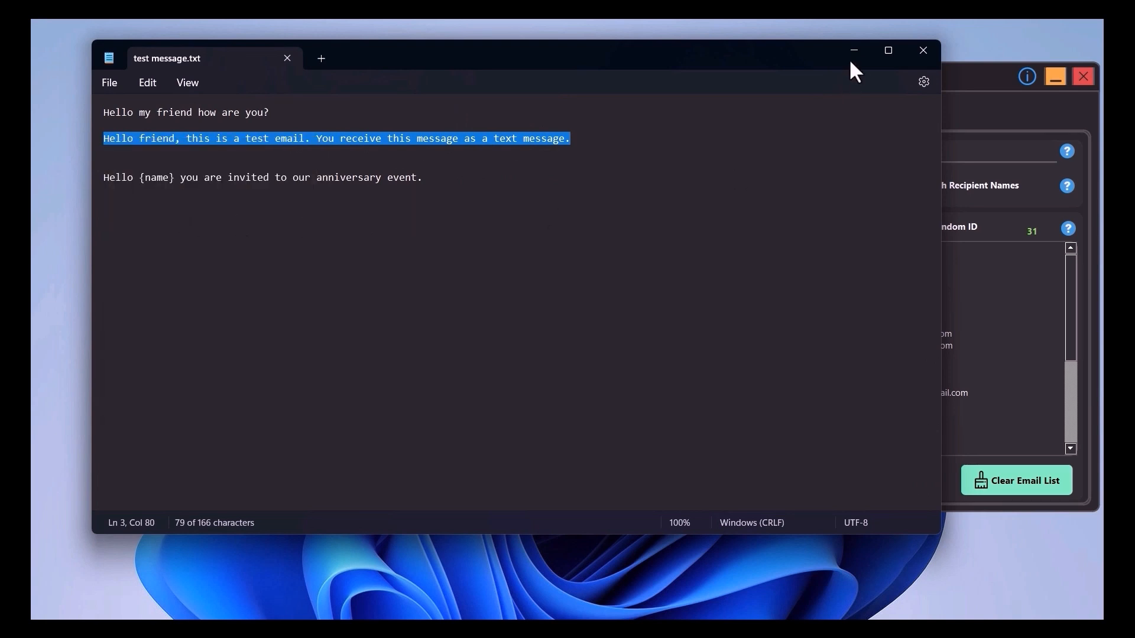
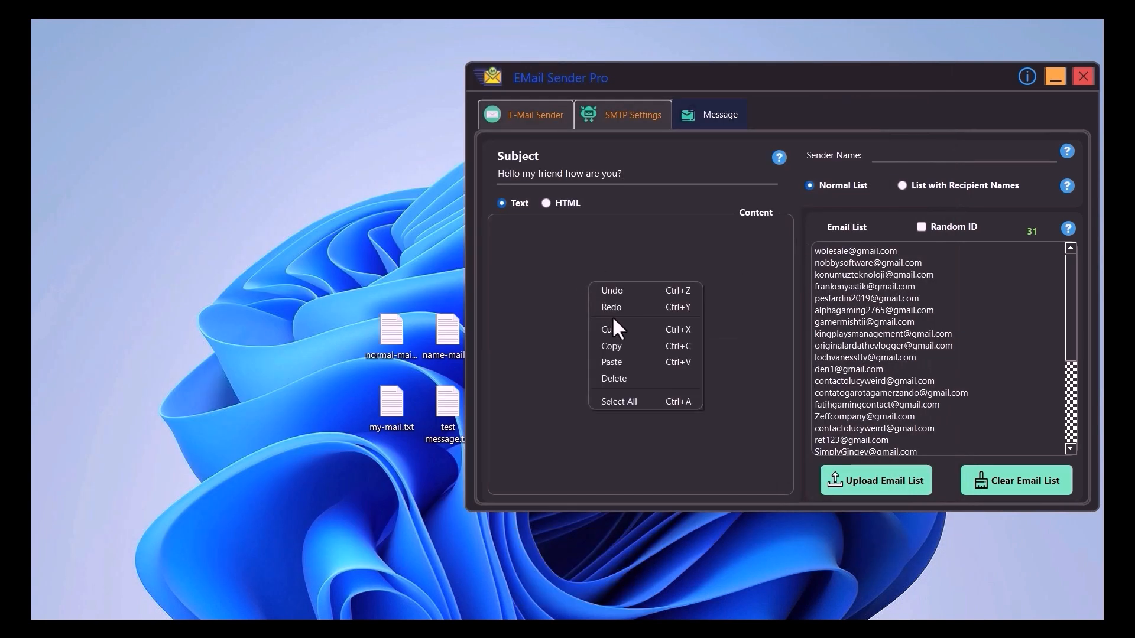
pyautogui.click(621, 361)
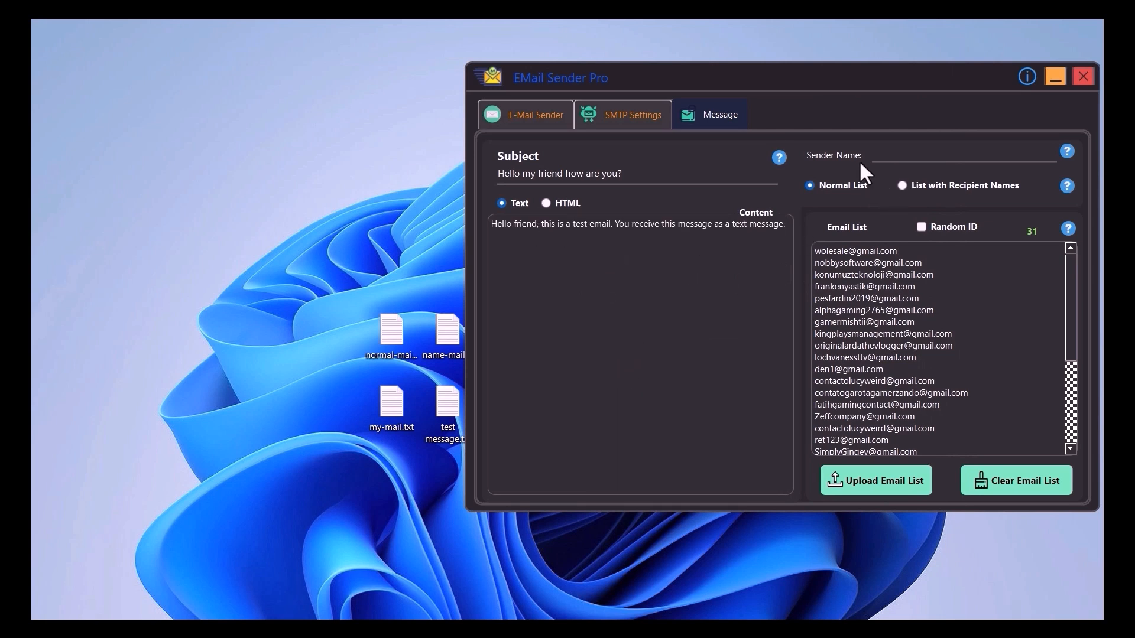
# Set the sender name to NobyySoft and enable Random ID for the email list
pyautogui.click(876, 157)
pyautogui.write('NobyySoft')
pyautogui.click(1072, 390)
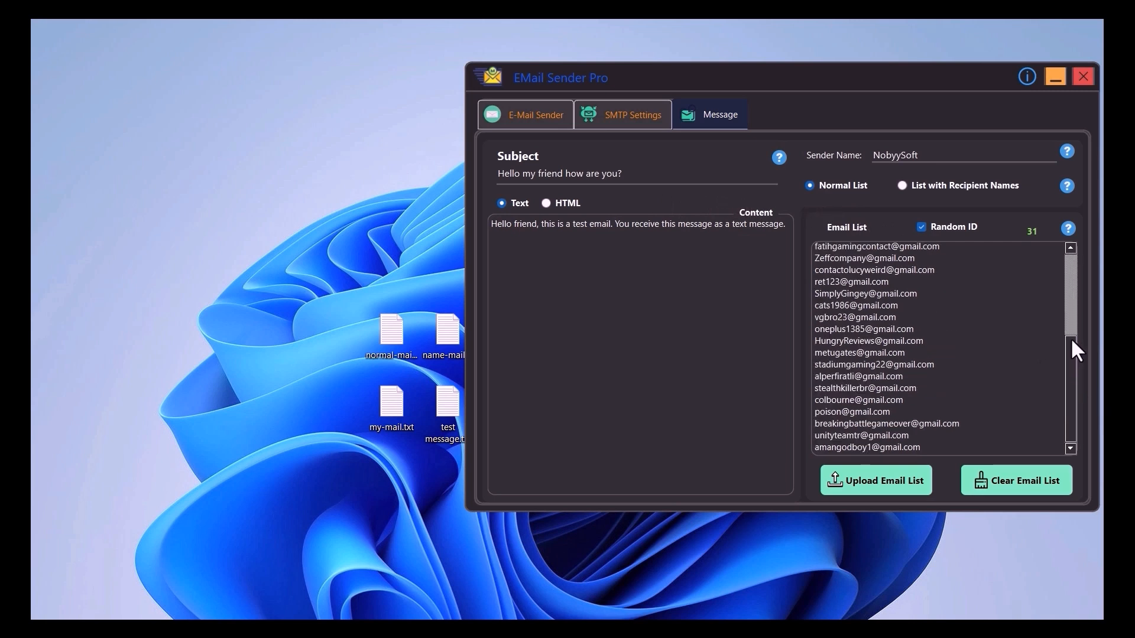
pyautogui.click(1071, 311)
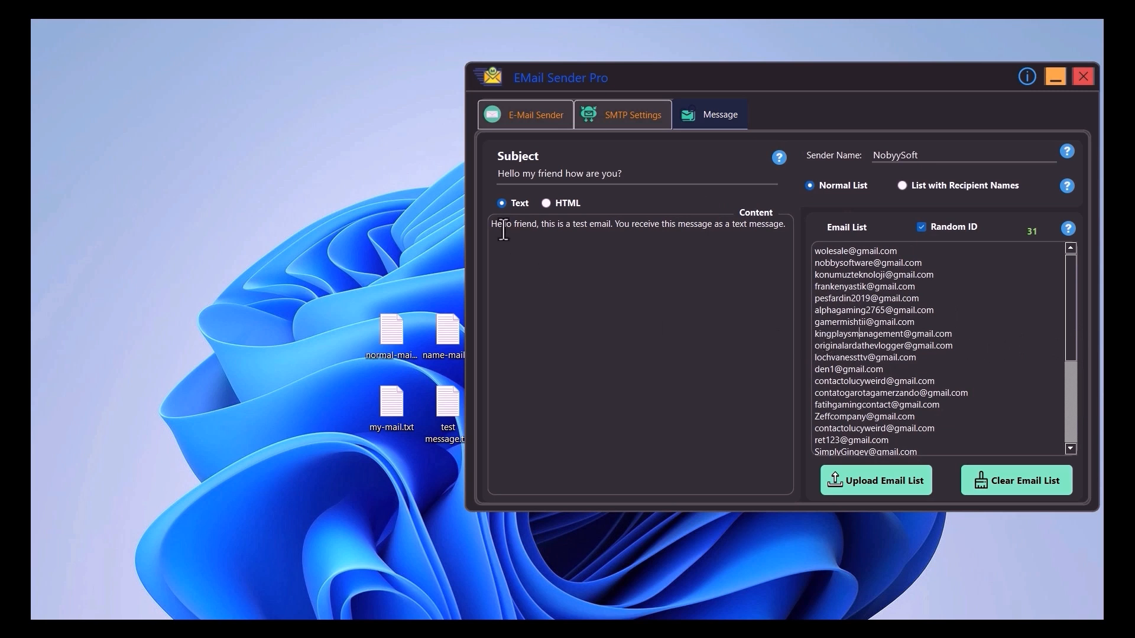
pyautogui.moveTo(636, 77); pyautogui.dragTo(526, 76)
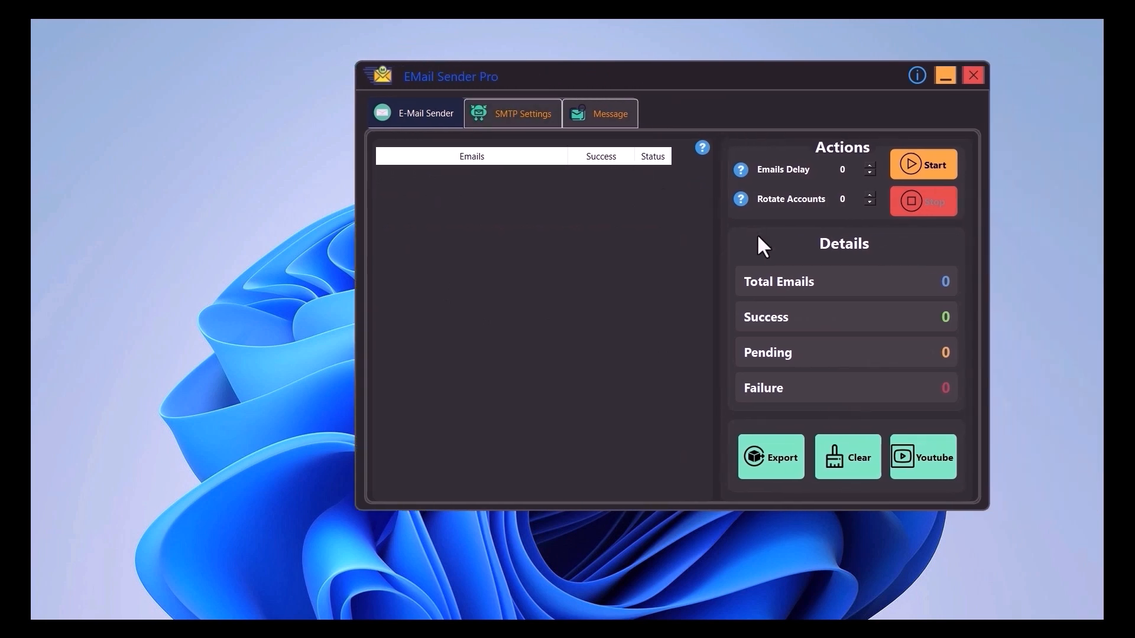
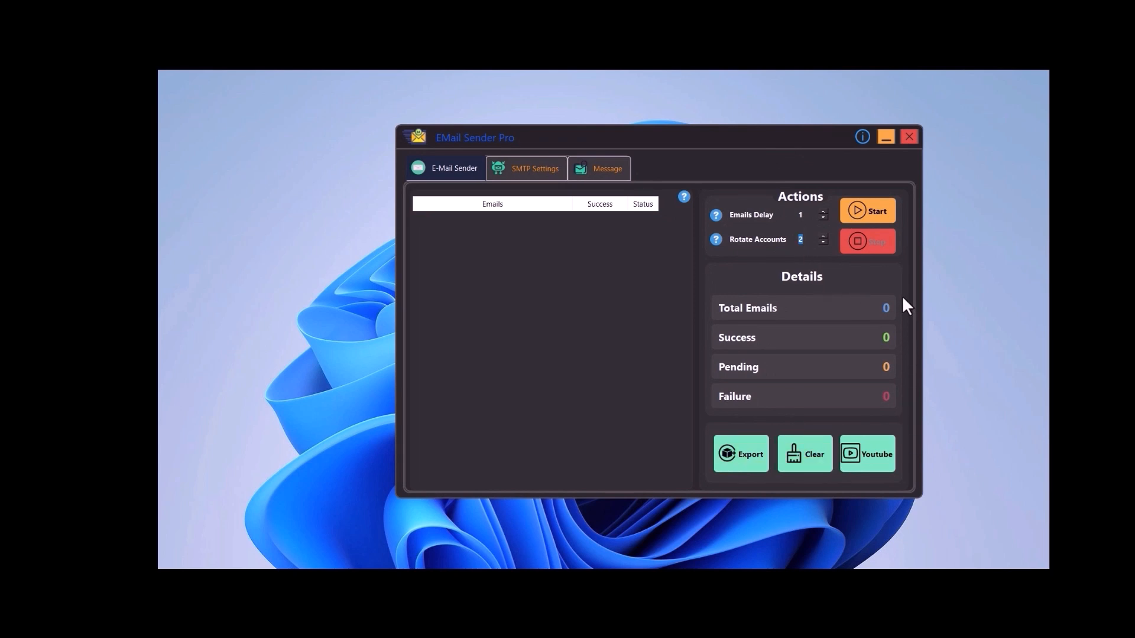
# Start sending the e-mails with an Emails Delay of 1 and Rotate Accounts of 2, and review the delivery statuses
pyautogui.click(885, 211)
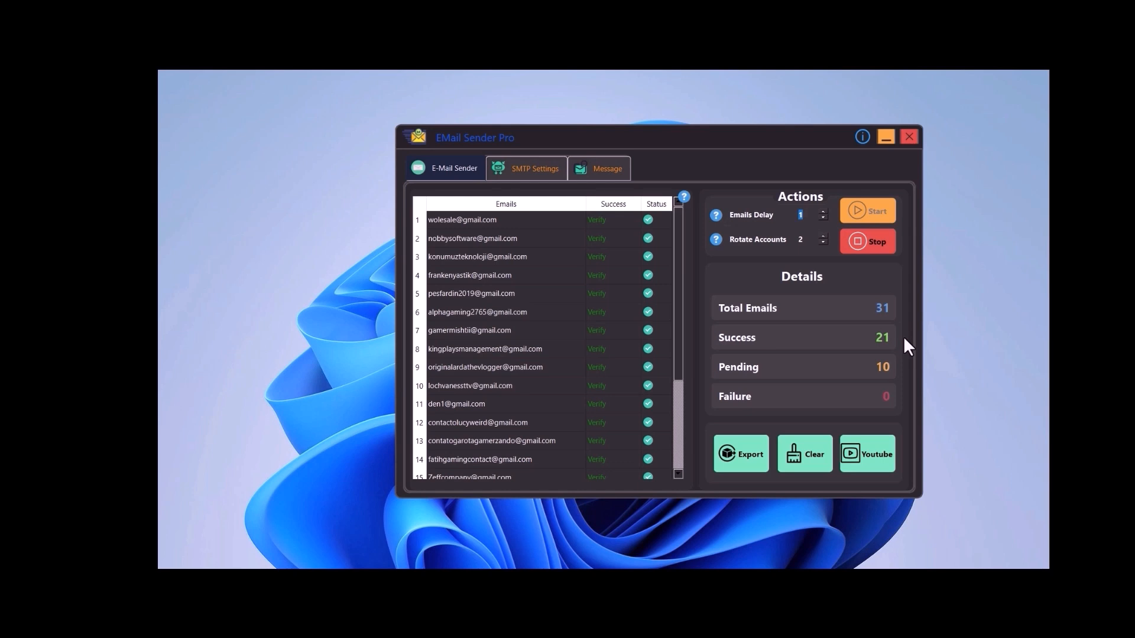
pyautogui.moveTo(675, 269)
pyautogui.mouseDown()
pyautogui.moveTo(687, 381)
pyautogui.moveTo(673, 260)
pyautogui.mouseUp()
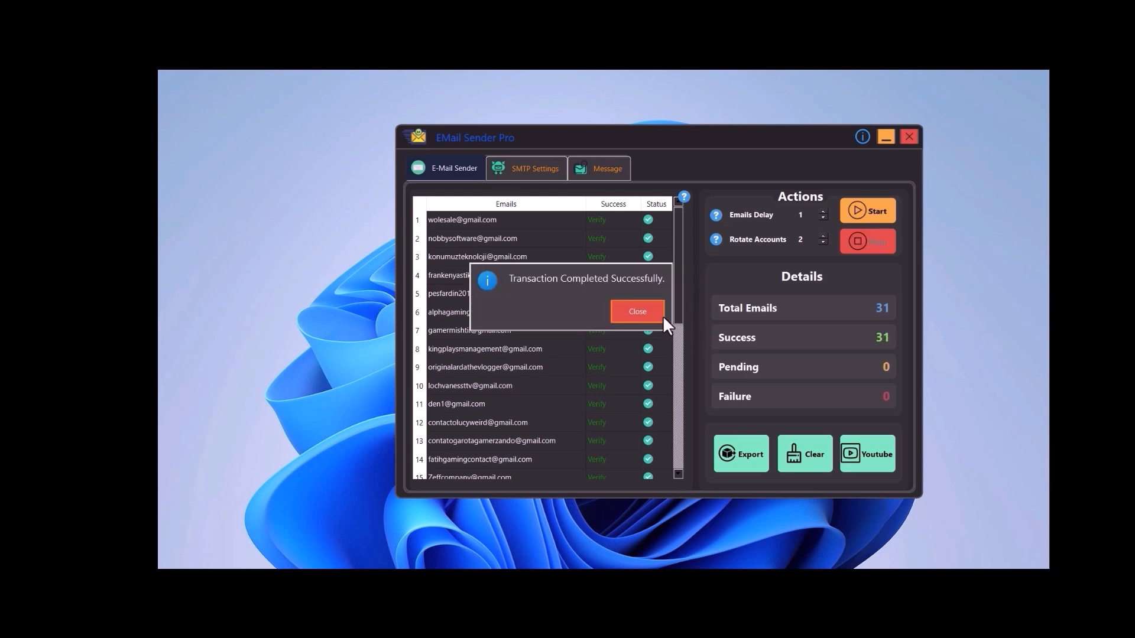
pyautogui.click(637, 311)
pyautogui.scroll(-5, 680, 307)
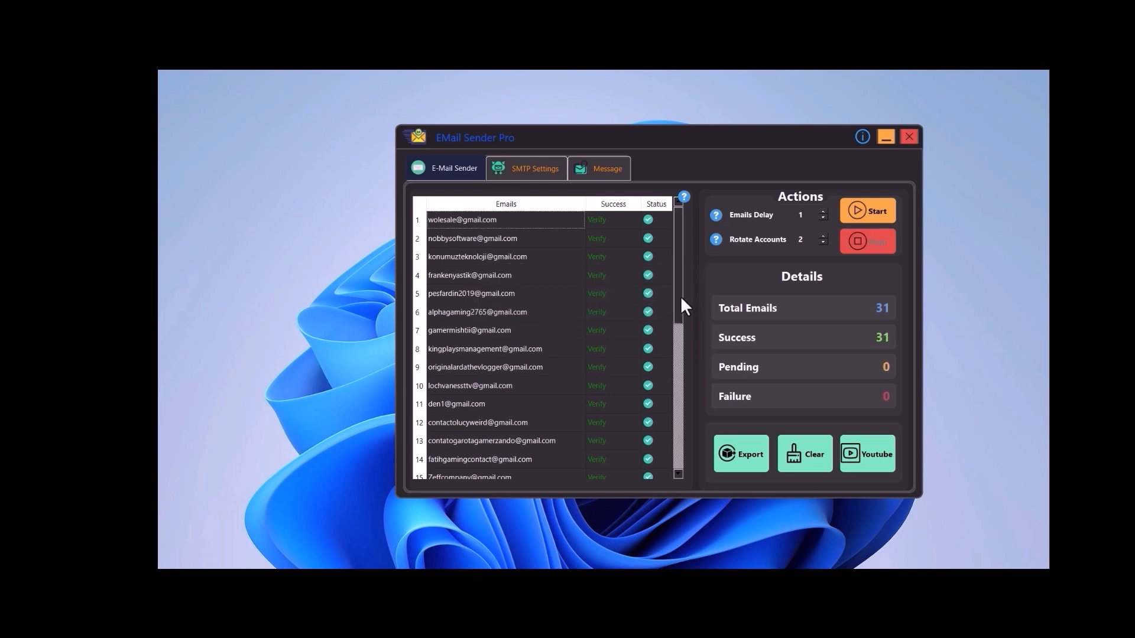
pyautogui.moveTo(676, 432); pyautogui.dragTo(682, 230)
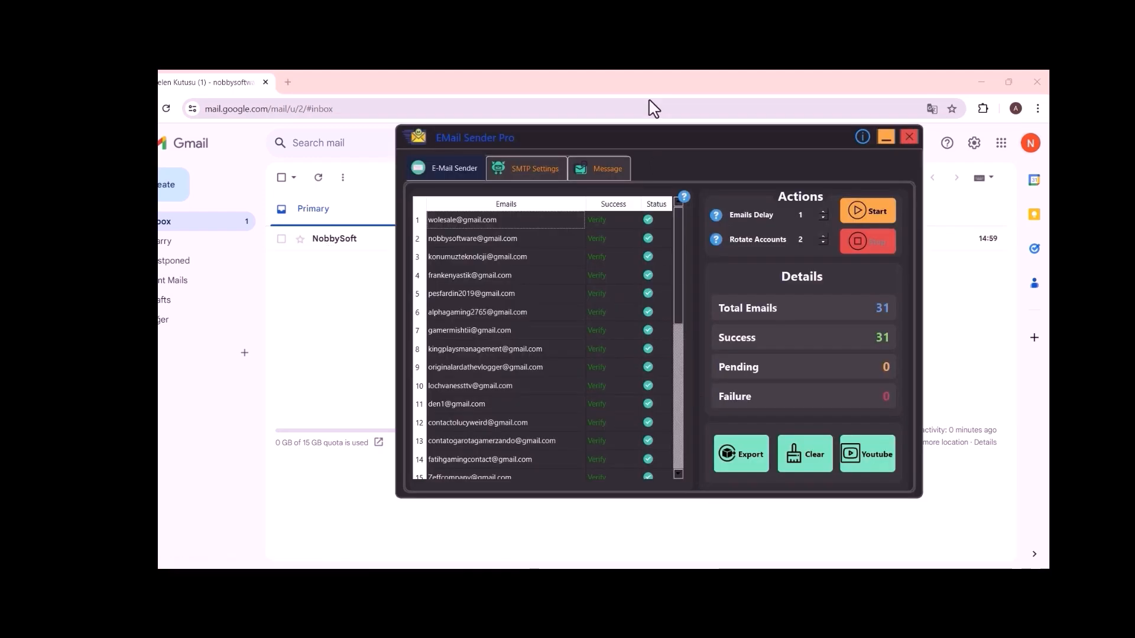
# Compare the sender name in the message settings with the sender of the test e-mail in the Gmail inbox
pyautogui.moveTo(629, 143); pyautogui.dragTo(699, 170)
pyautogui.click(691, 195)
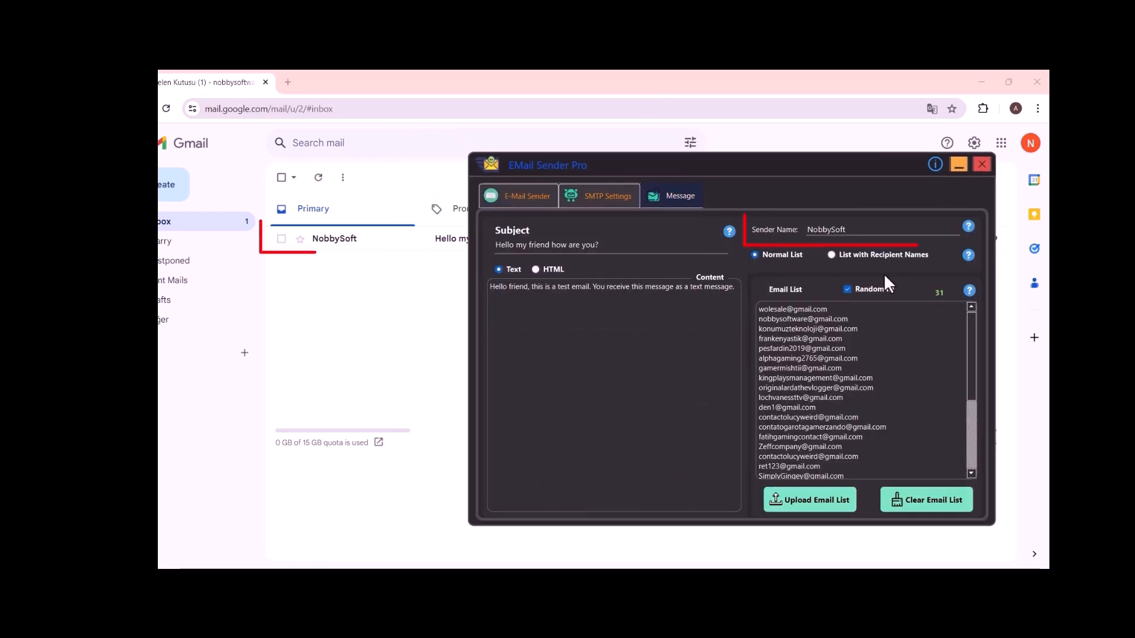
pyautogui.moveTo(848, 230); pyautogui.dragTo(805, 229)
pyautogui.click(809, 230)
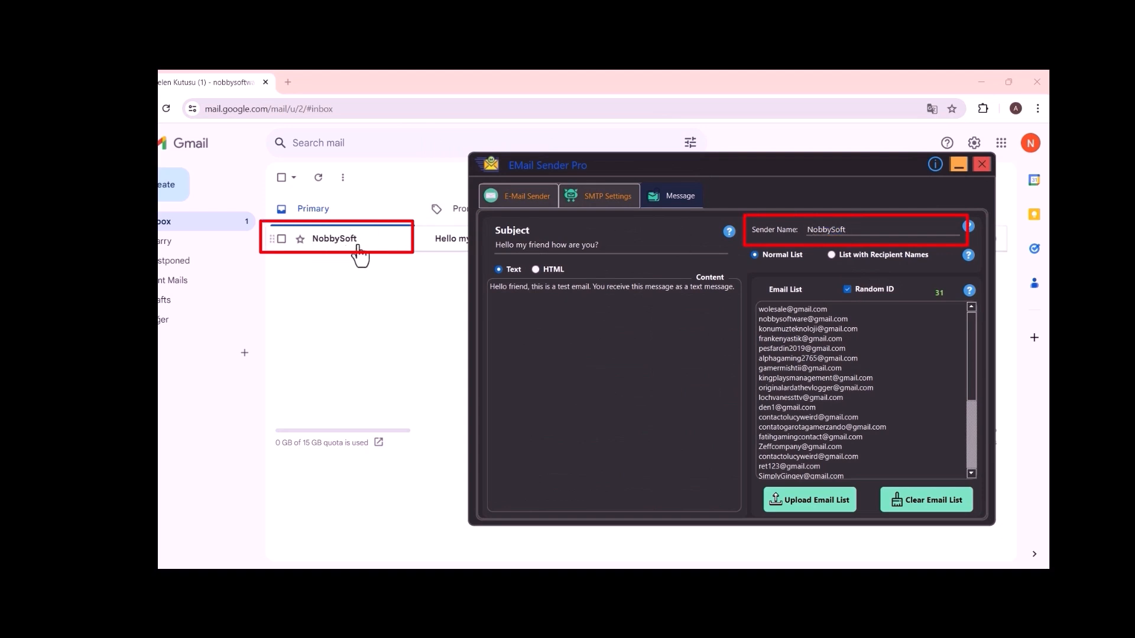
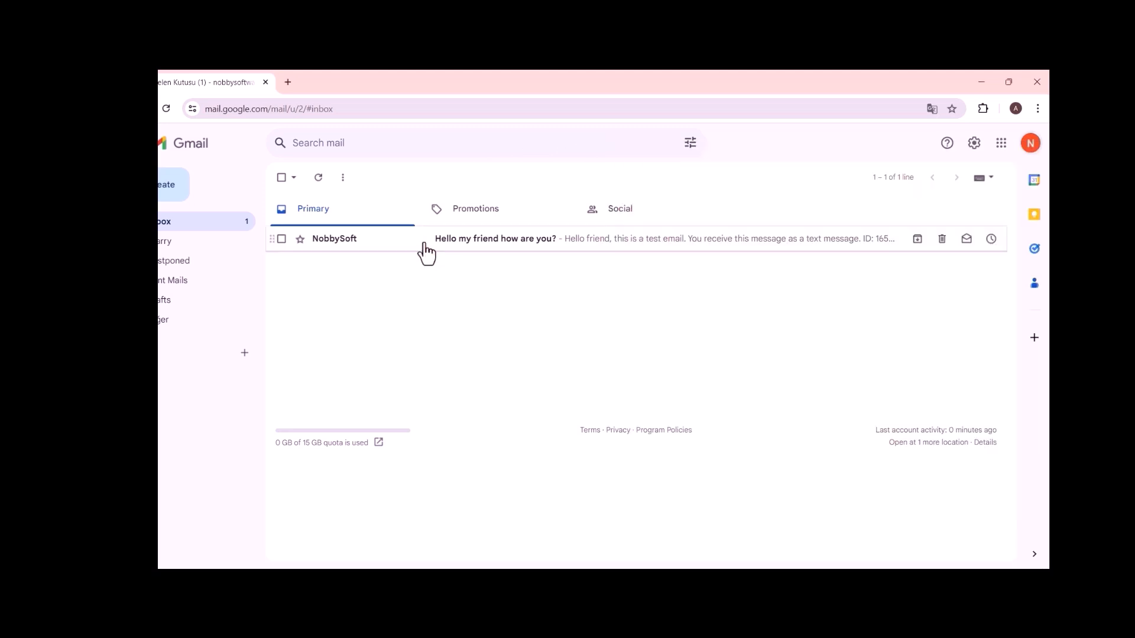
# Open the received test e-mail in Gmail and compare its text and ID with the message content and Random ID setting
pyautogui.click(425, 251)
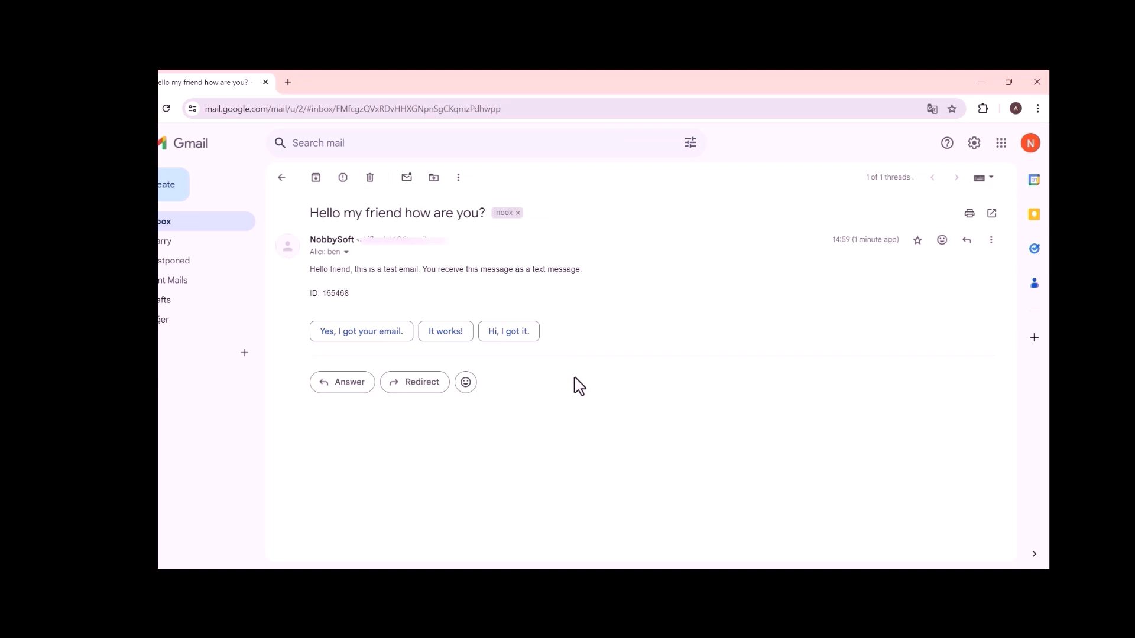
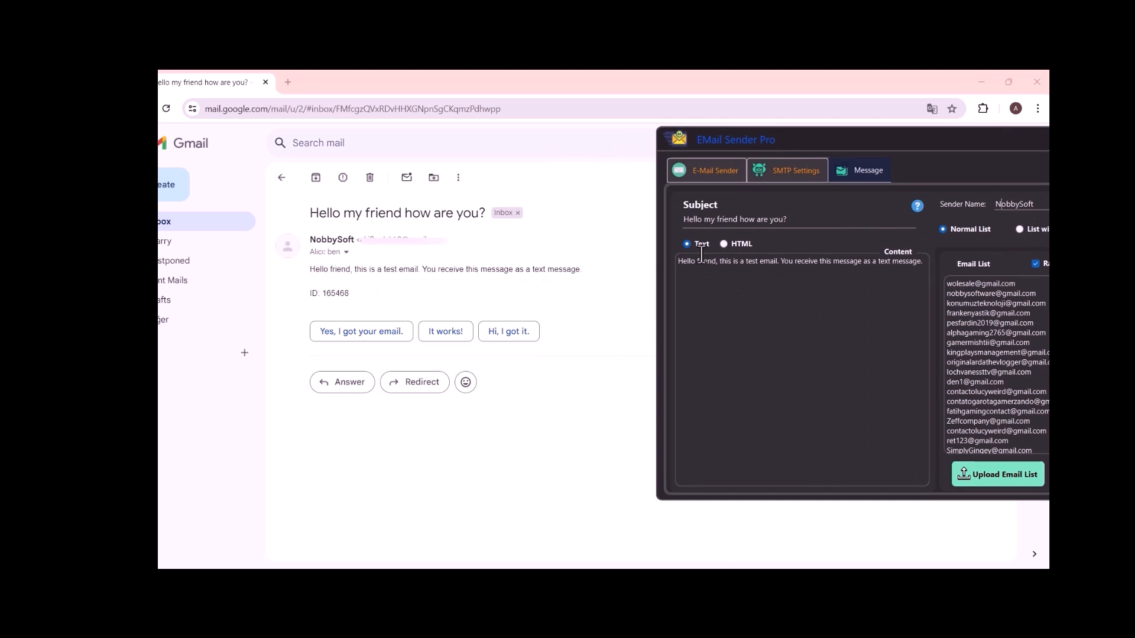
pyautogui.moveTo(848, 137); pyautogui.dragTo(678, 137)
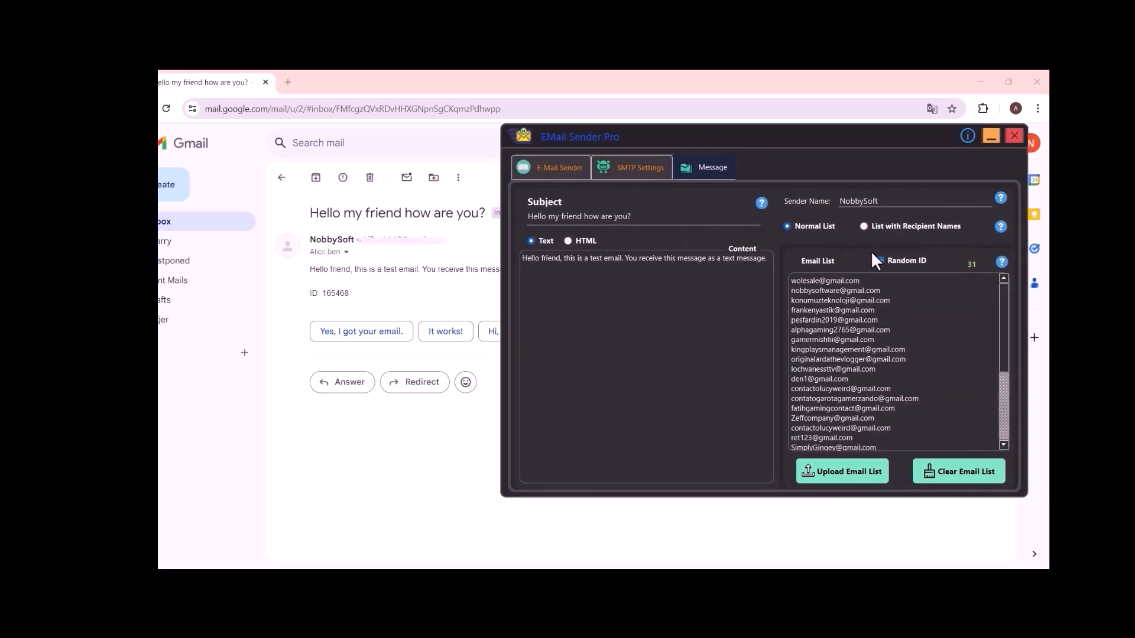
pyautogui.moveTo(351, 294); pyautogui.dragTo(314, 301)
pyautogui.click(340, 294)
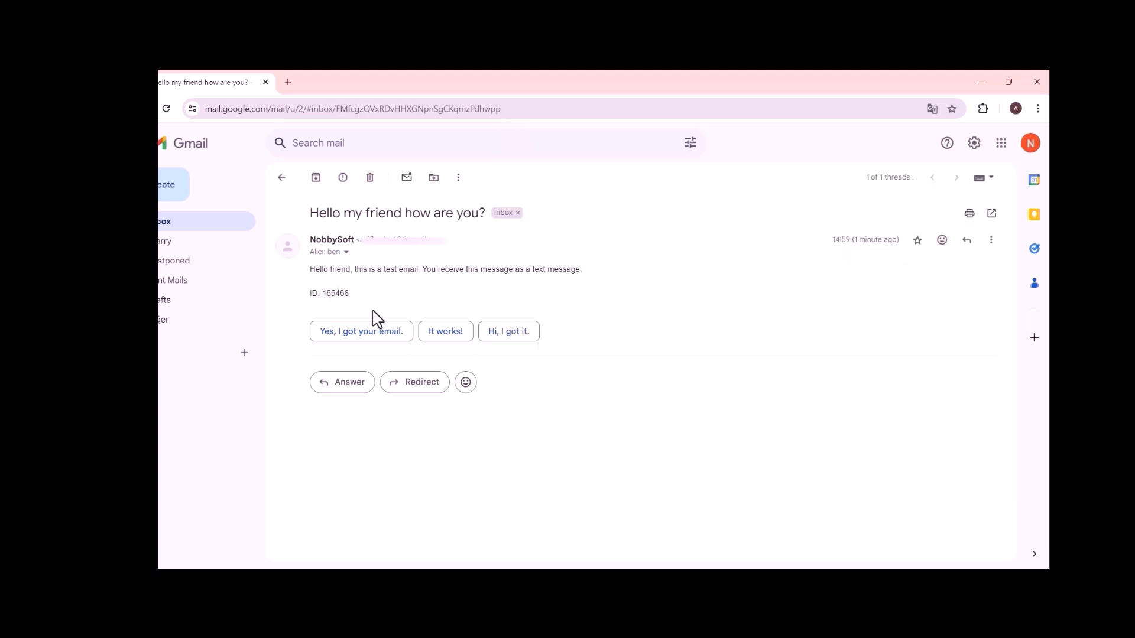
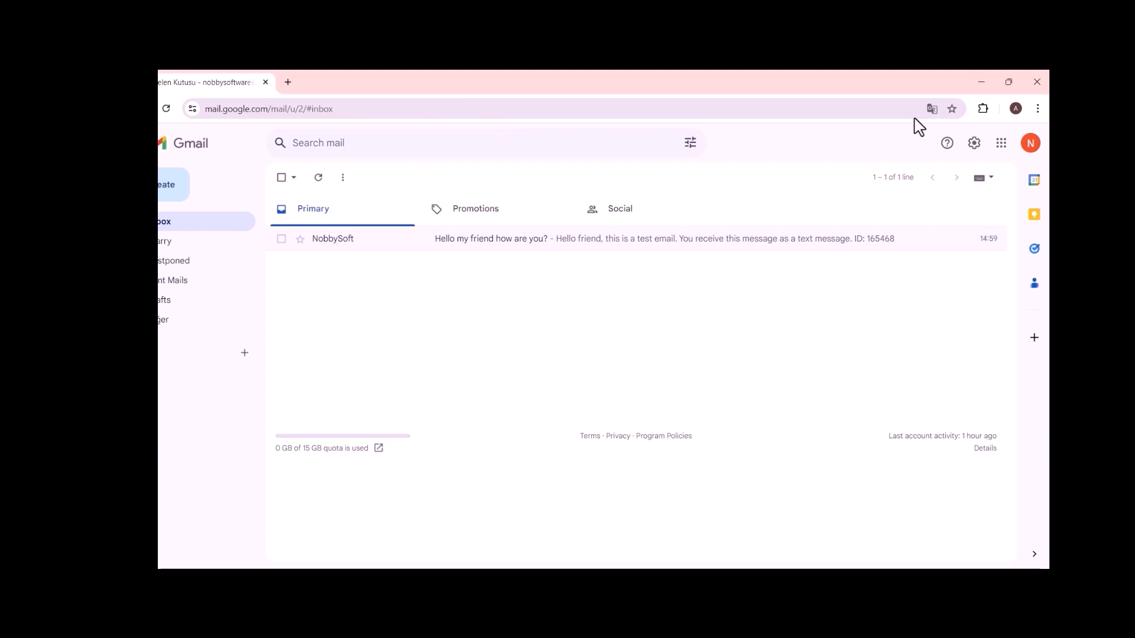
pyautogui.click(981, 82)
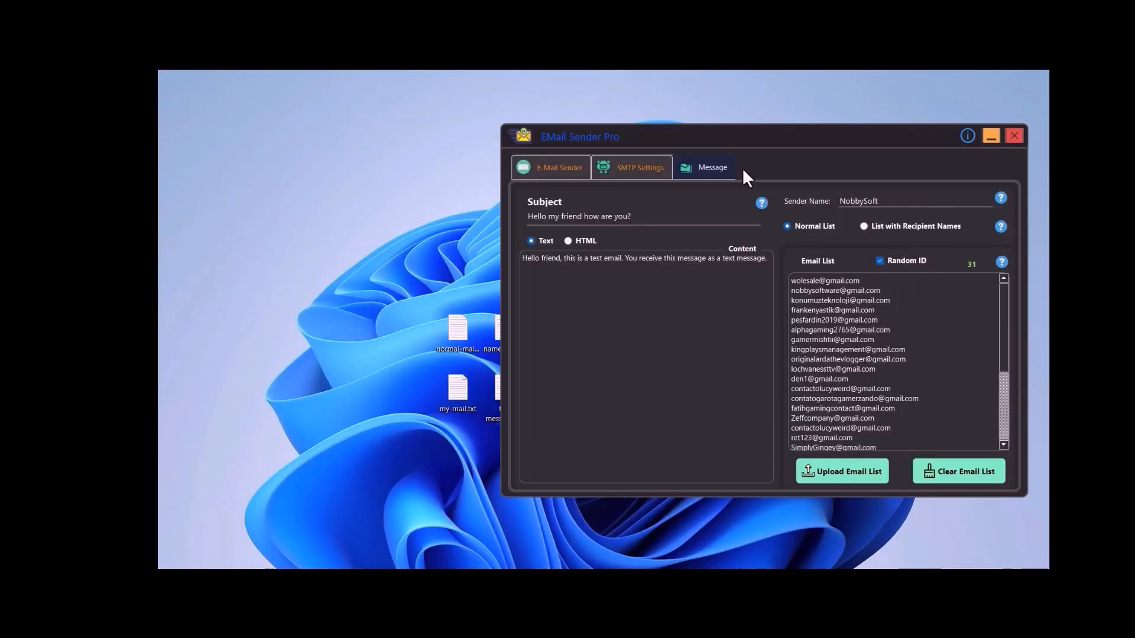
# Clear the uploaded email list in the message settings
pyautogui.moveTo(729, 145); pyautogui.dragTo(662, 139)
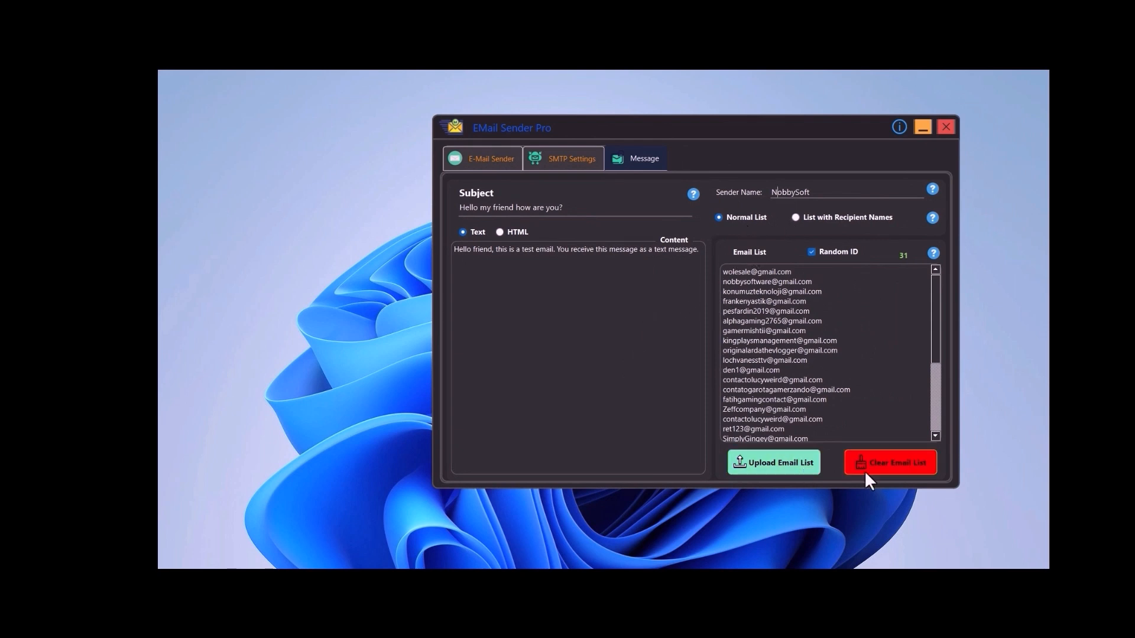
pyautogui.click(891, 463)
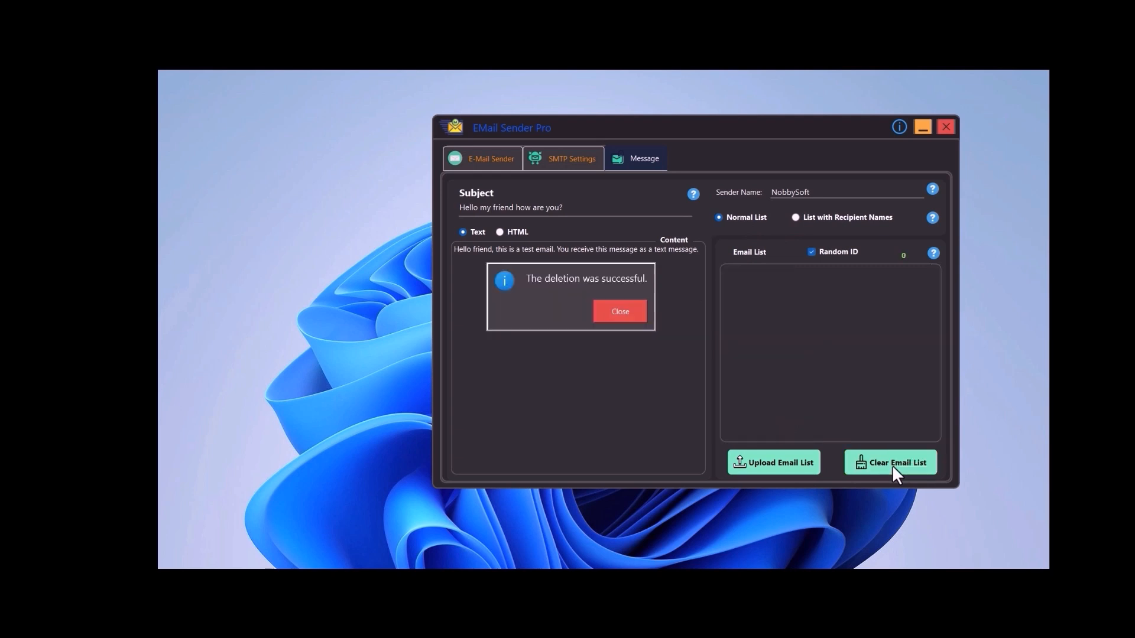
pyautogui.click(613, 311)
# Delete the subject and the content of the text message
pyautogui.tripleClick(584, 212)
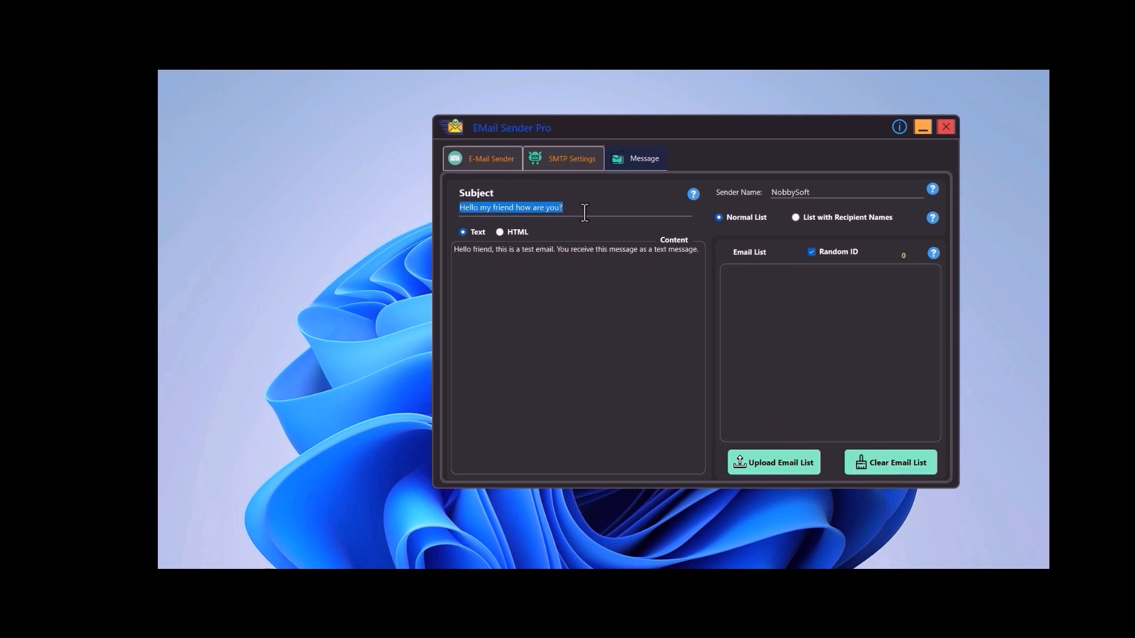
pyautogui.press('BackSpace')
pyautogui.tripleClick(618, 256)
pyautogui.press('BackSpace')
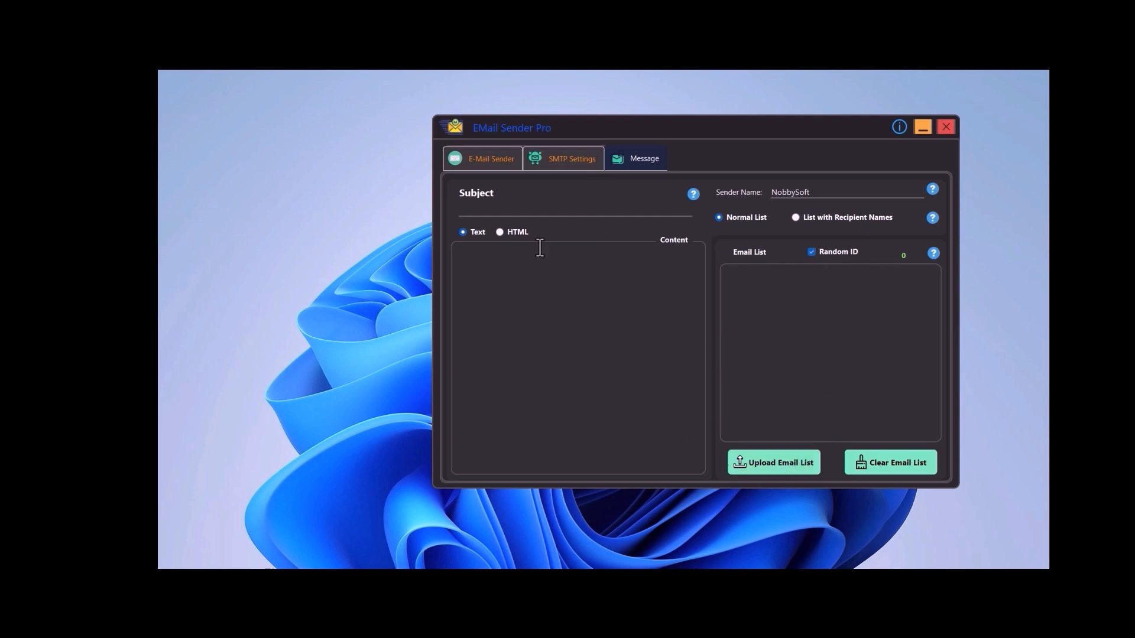
# Set the content type to HTML and the subject to "Hello {name} you are invited to our anniversary event.", copied from test message.txt
pyautogui.click(508, 232)
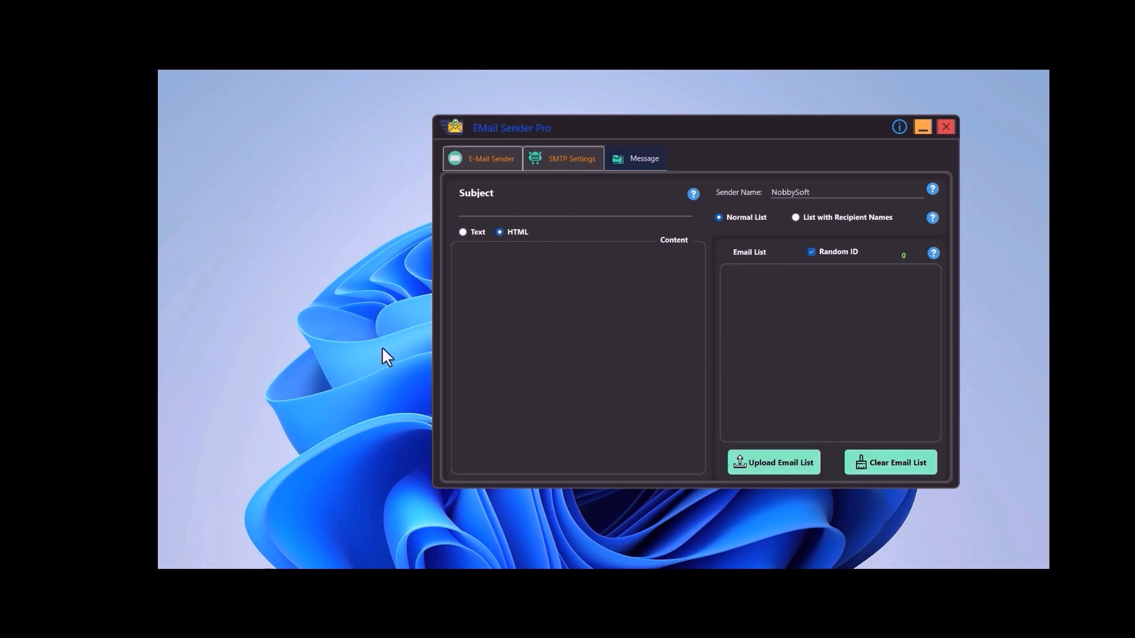
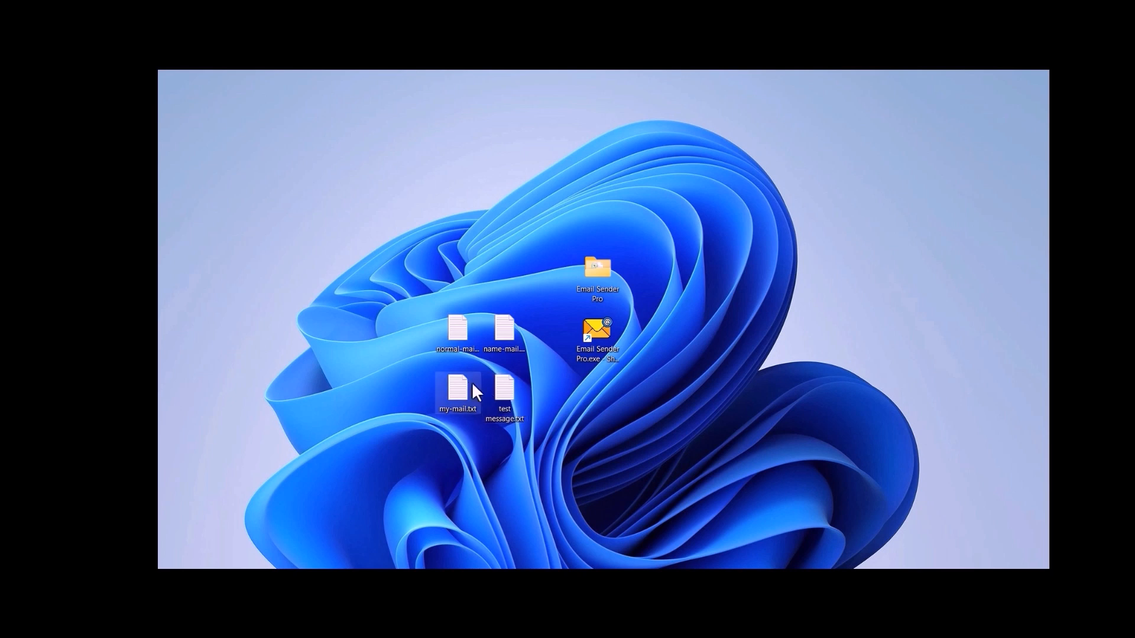
pyautogui.doubleClick(509, 385)
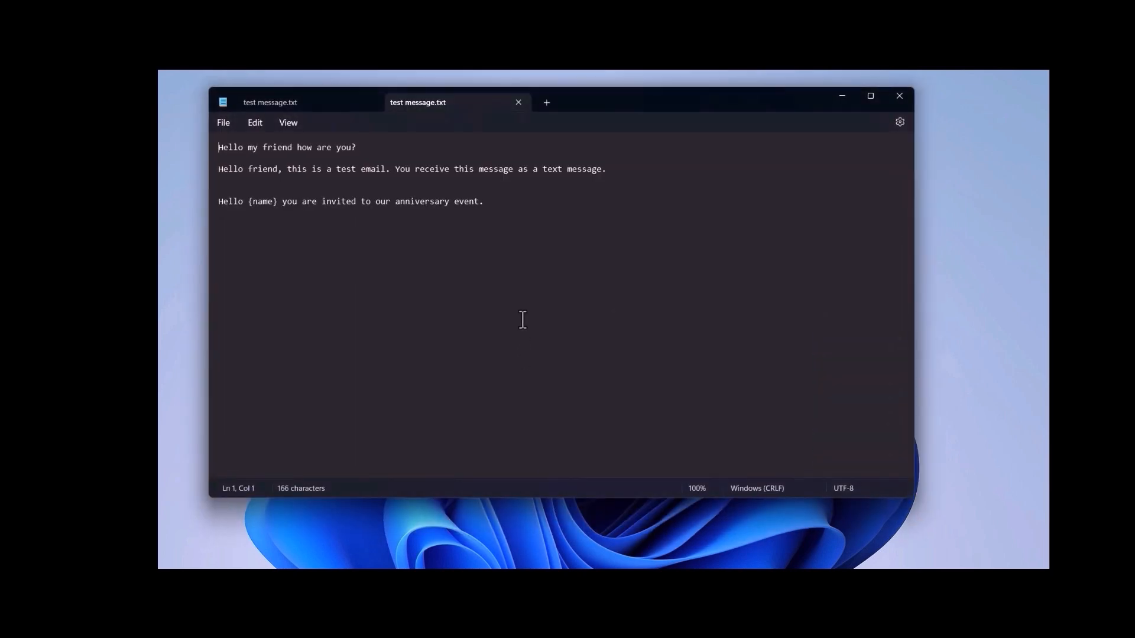
pyautogui.moveTo(487, 203); pyautogui.dragTo(263, 201)
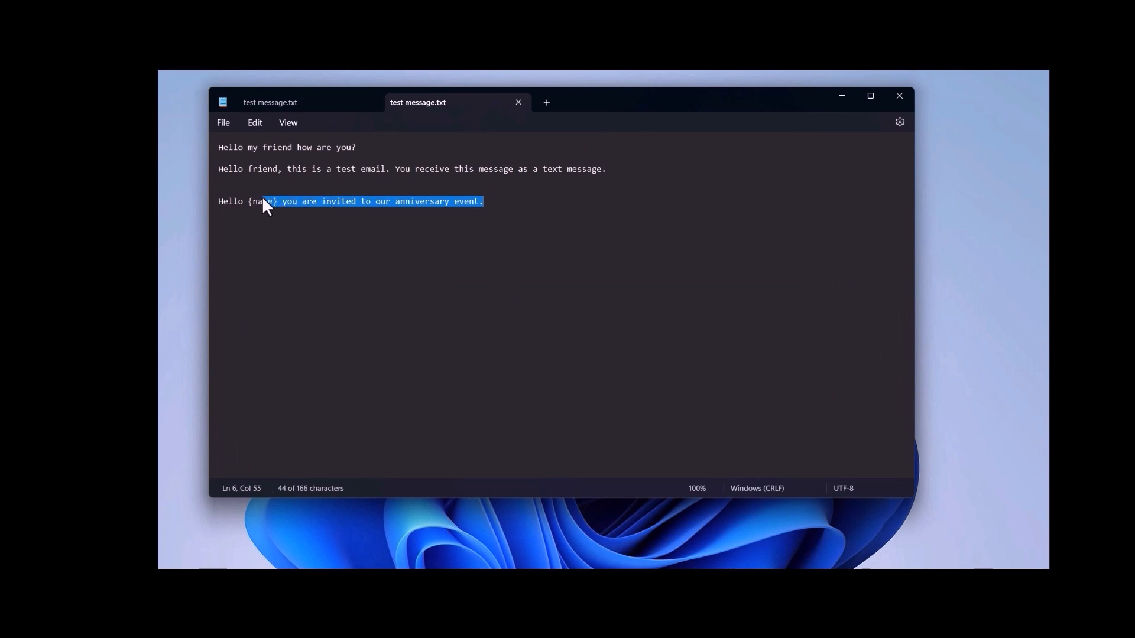
pyautogui.rightClick(224, 202)
pyautogui.click(267, 268)
pyautogui.hotkey('alt', 'Tab')
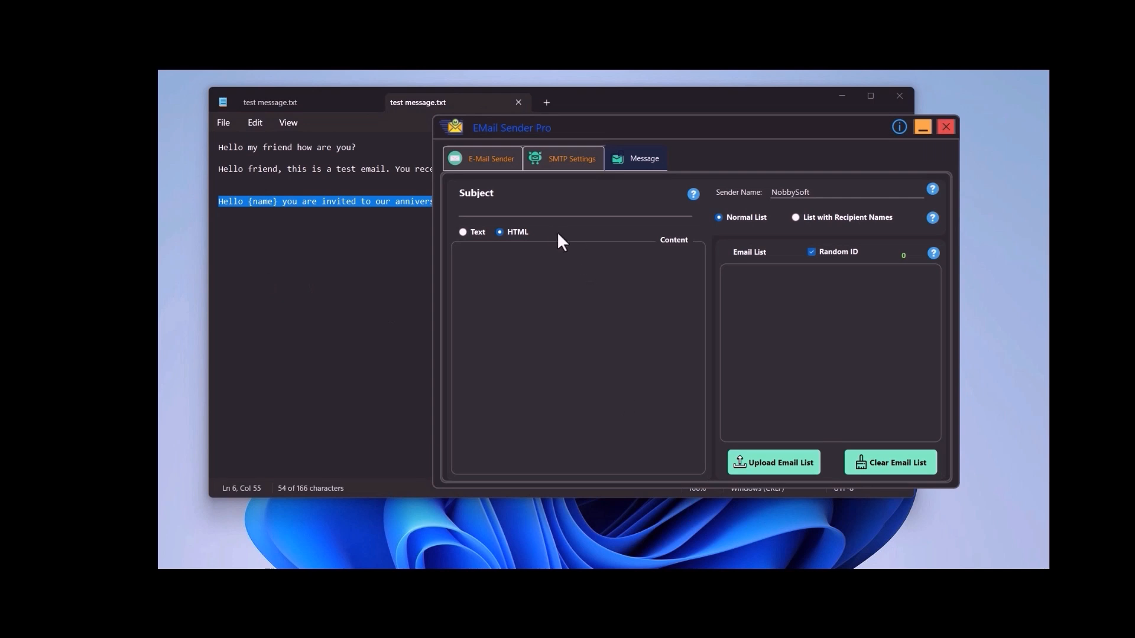
pyautogui.rightClick(542, 212)
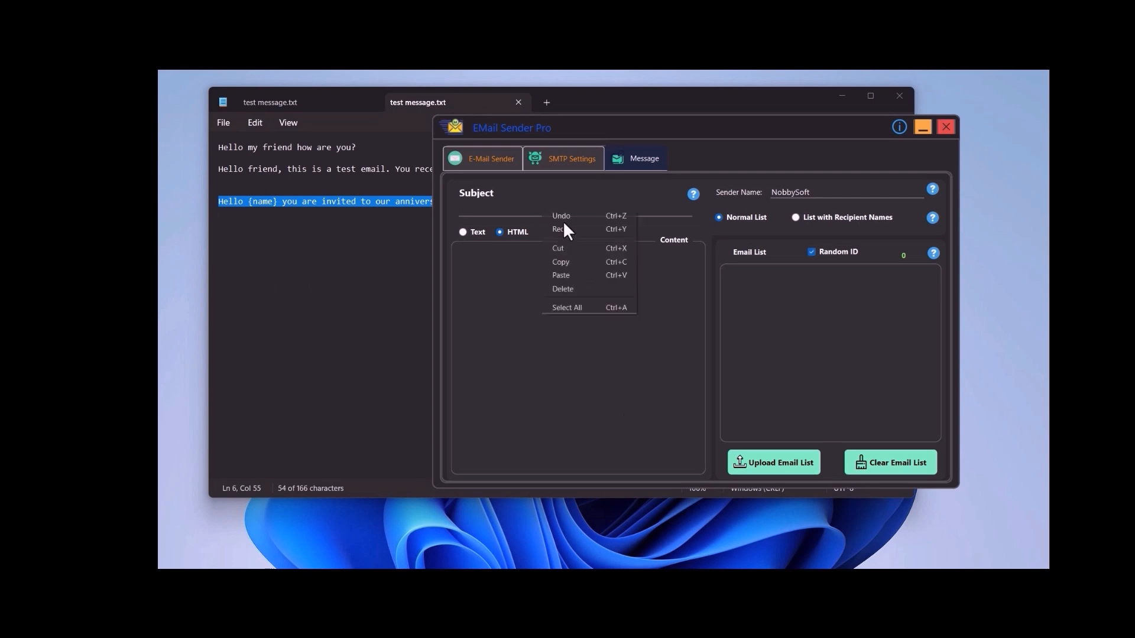
pyautogui.click(577, 274)
pyautogui.doubleClick(496, 208)
pyautogui.click(497, 208)
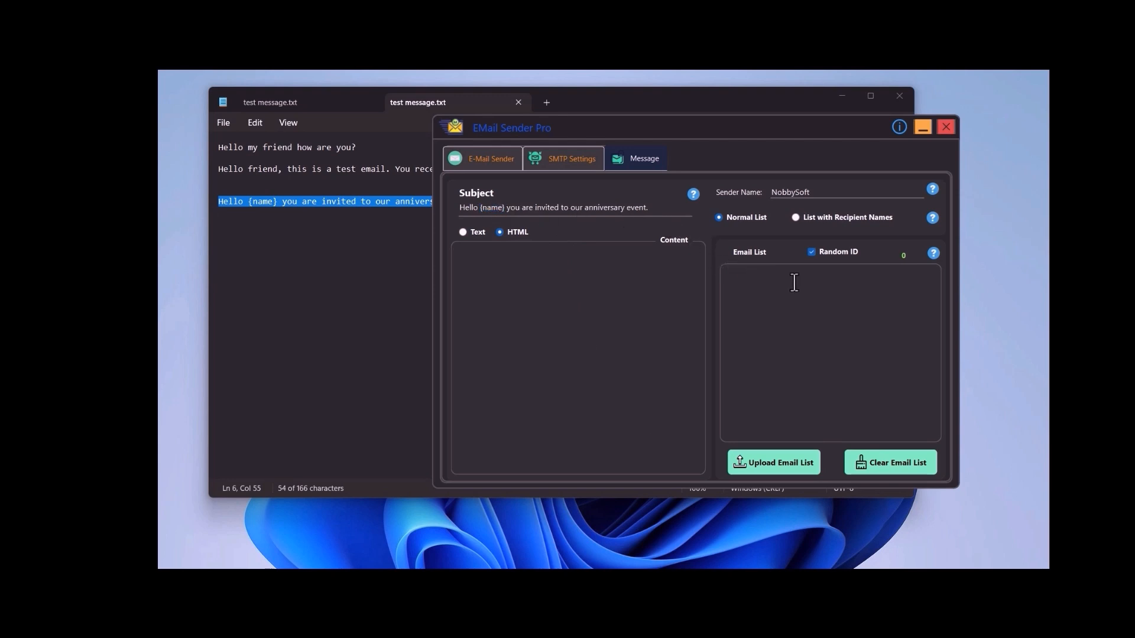
# Set the list type to List with Recipient Names and upload name-mail.txt from the Desktop folder as the email list
pyautogui.click(796, 217)
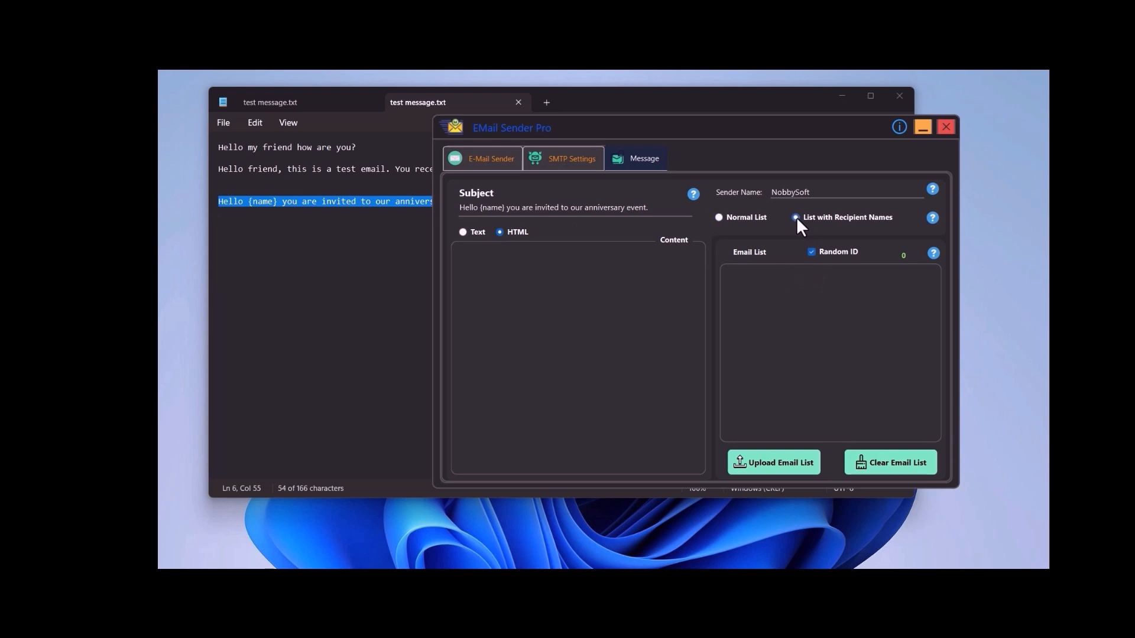
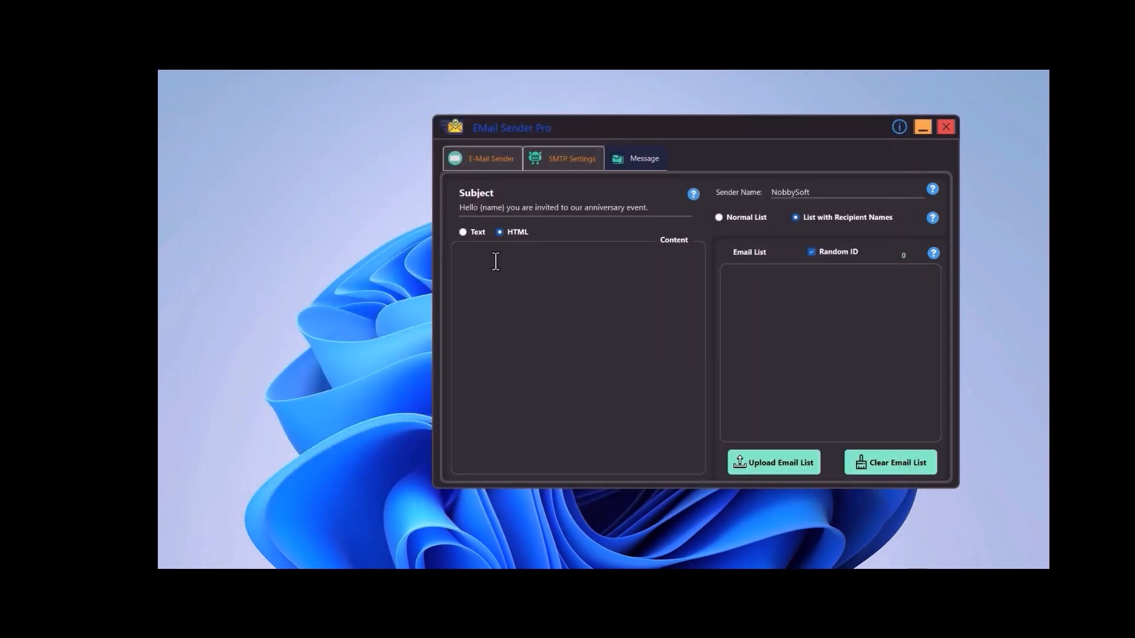
pyautogui.click(920, 128)
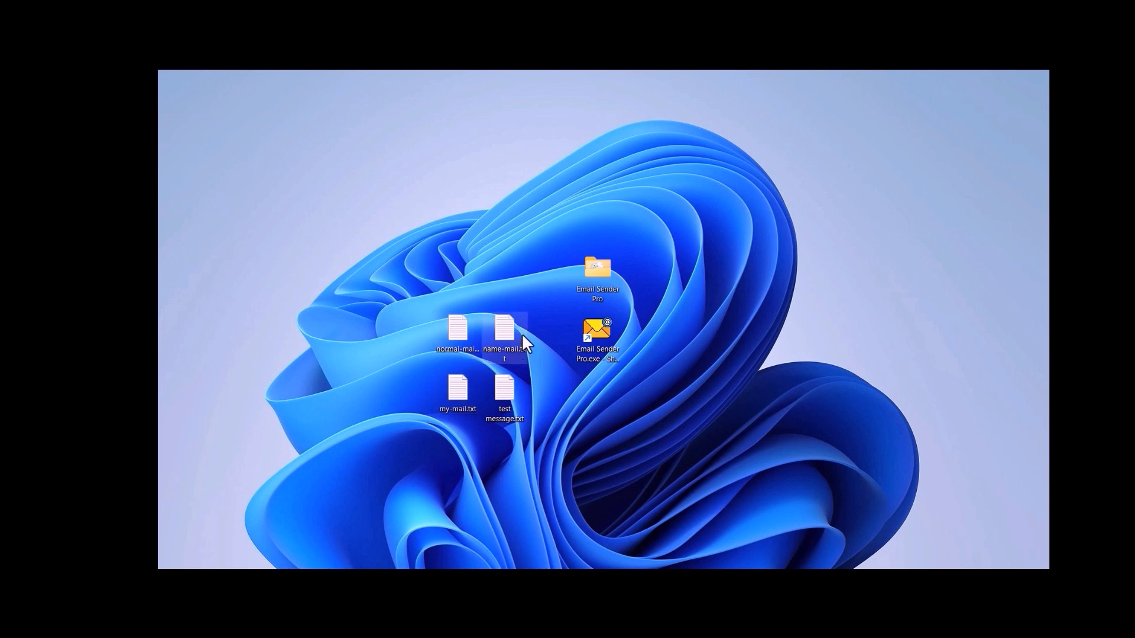
pyautogui.doubleClick(588, 335)
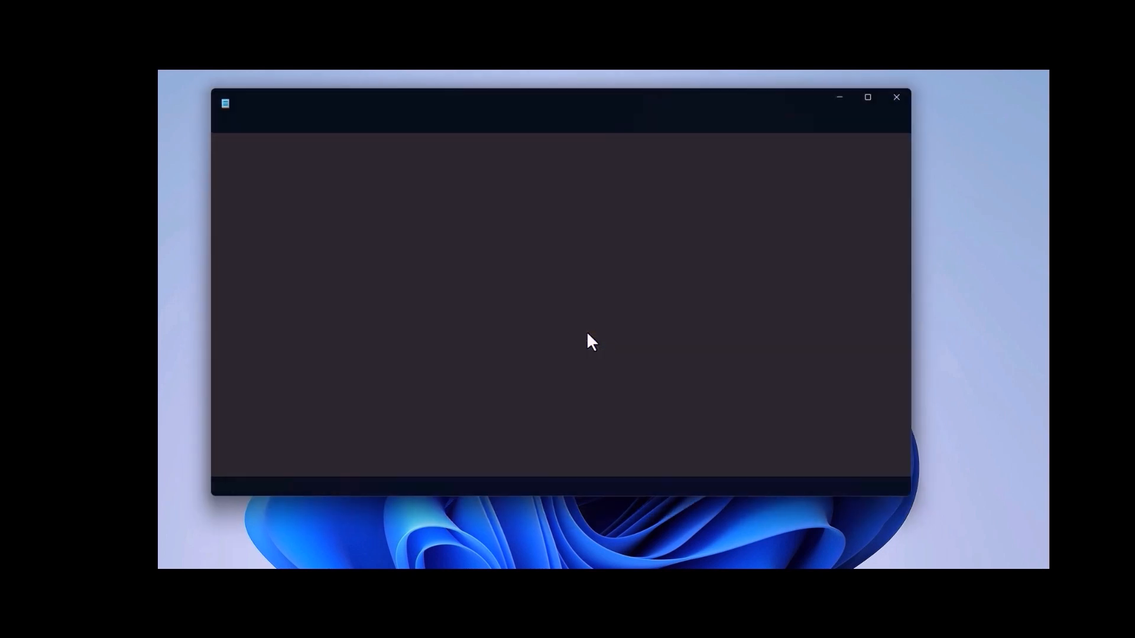
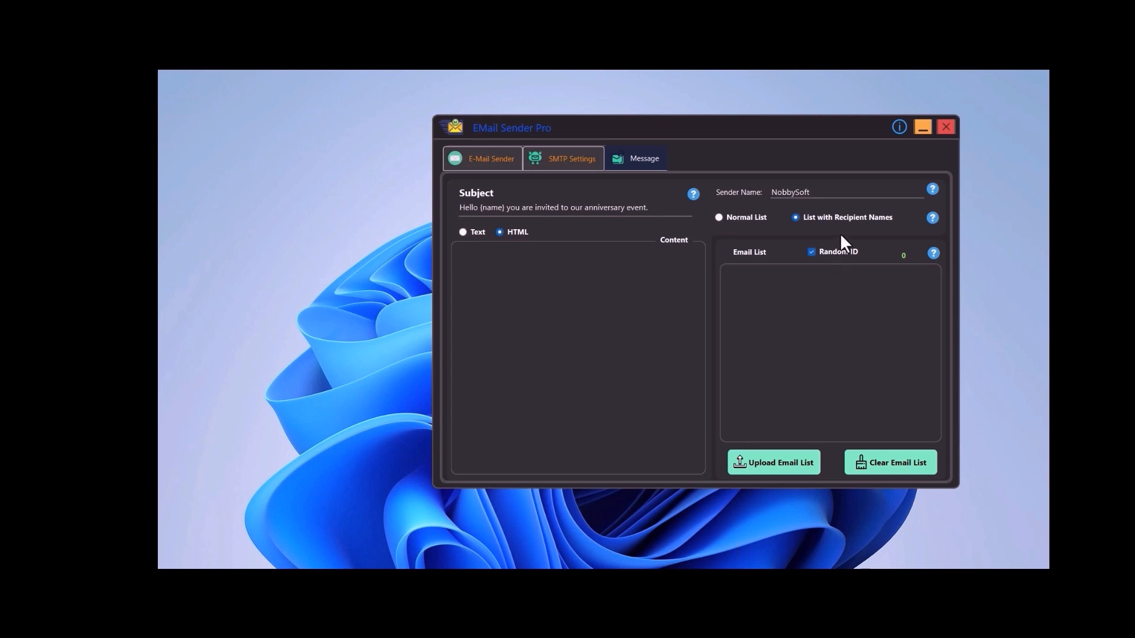
pyautogui.click(780, 464)
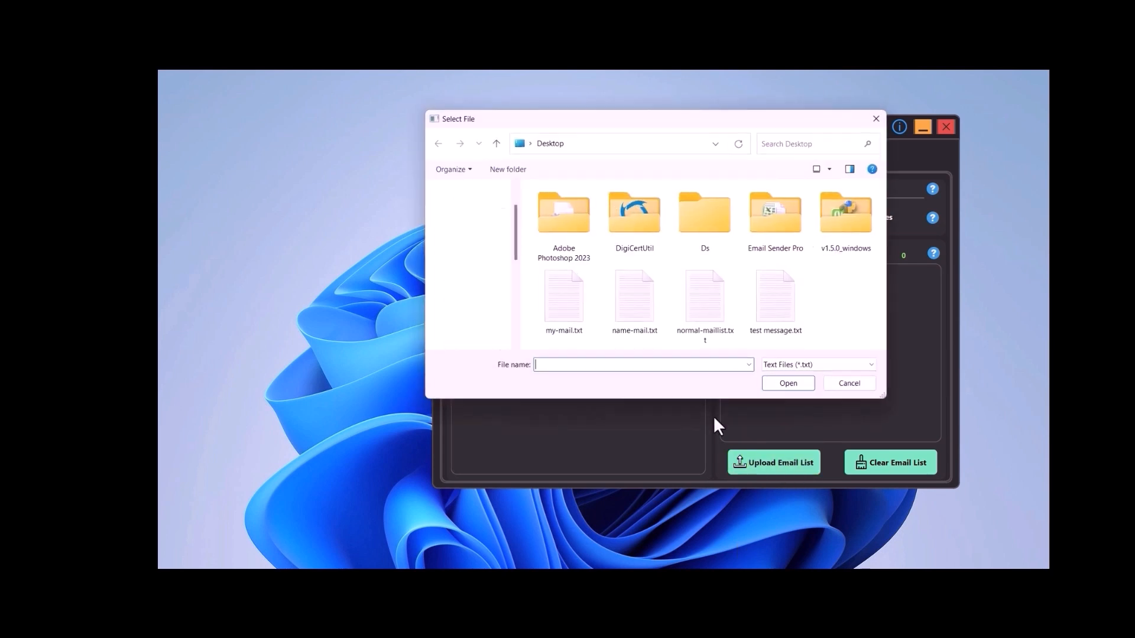
pyautogui.click(653, 313)
pyautogui.click(788, 386)
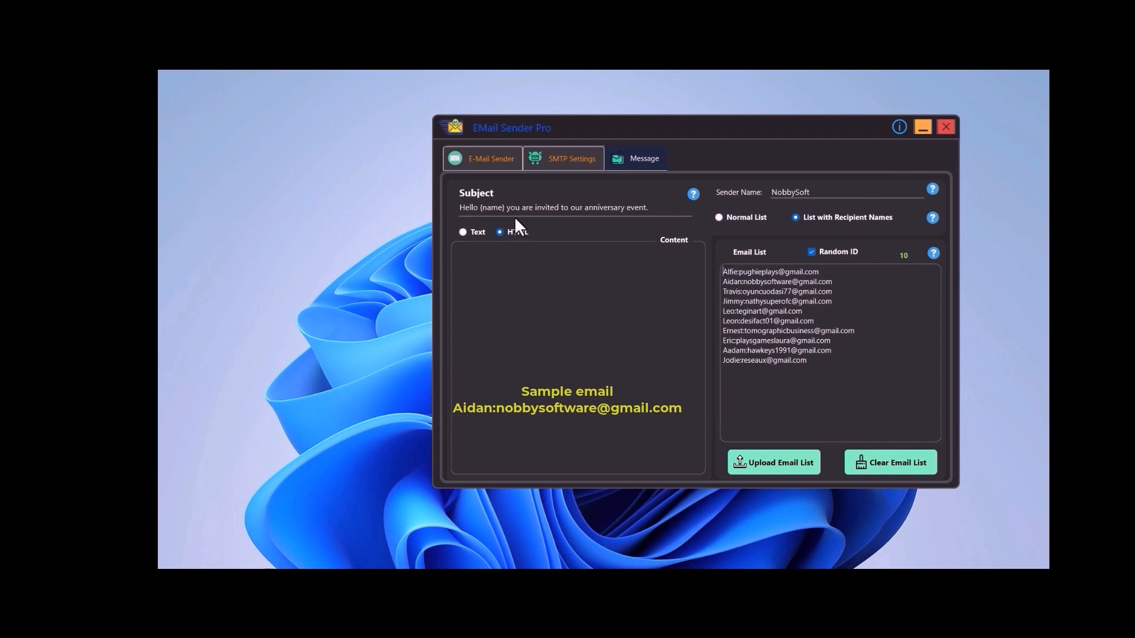
pyautogui.moveTo(502, 208); pyautogui.dragTo(484, 214)
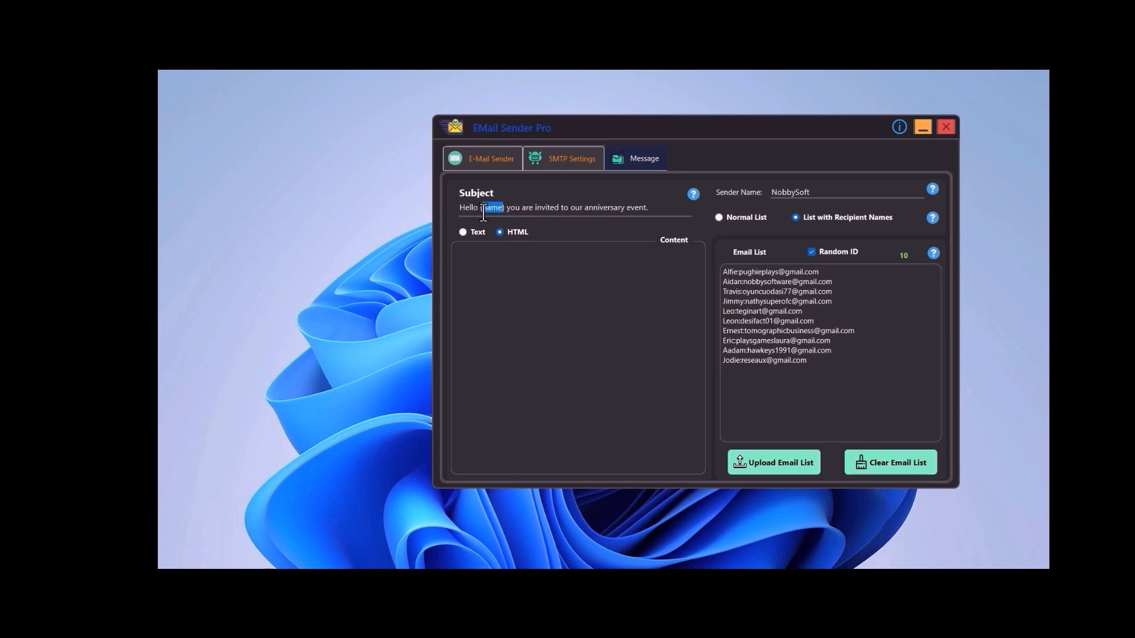
pyautogui.click(525, 209)
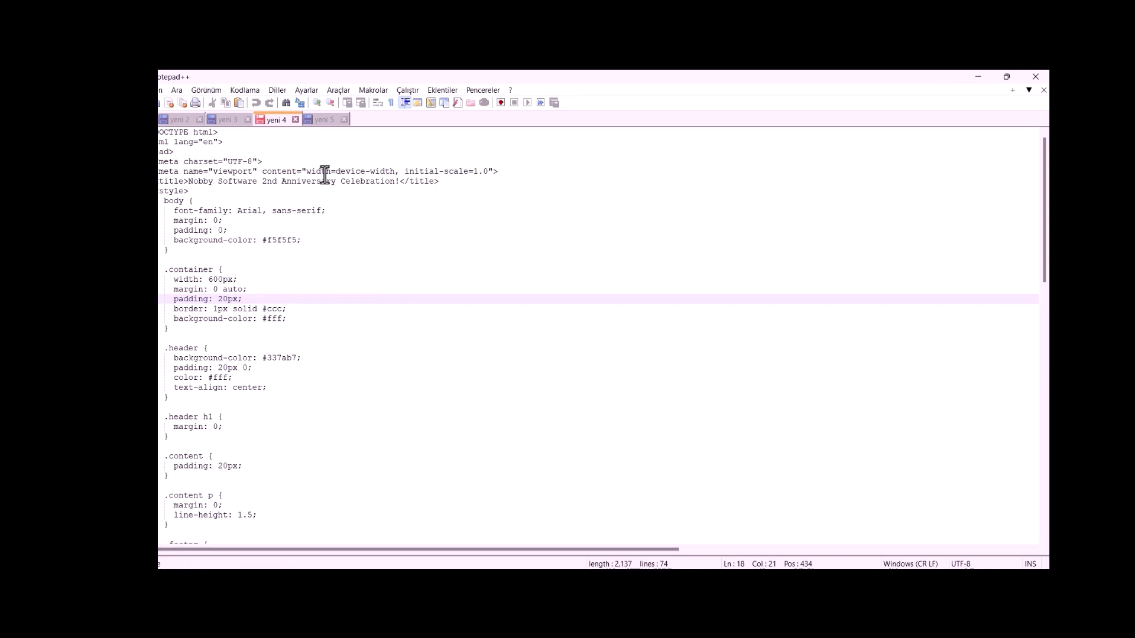
# Copy the entire Nobby Software 2nd Anniversary Celebration HTML code from Notepad++ and paste it as the message content in EMail Sender Pro
pyautogui.click(324, 173)
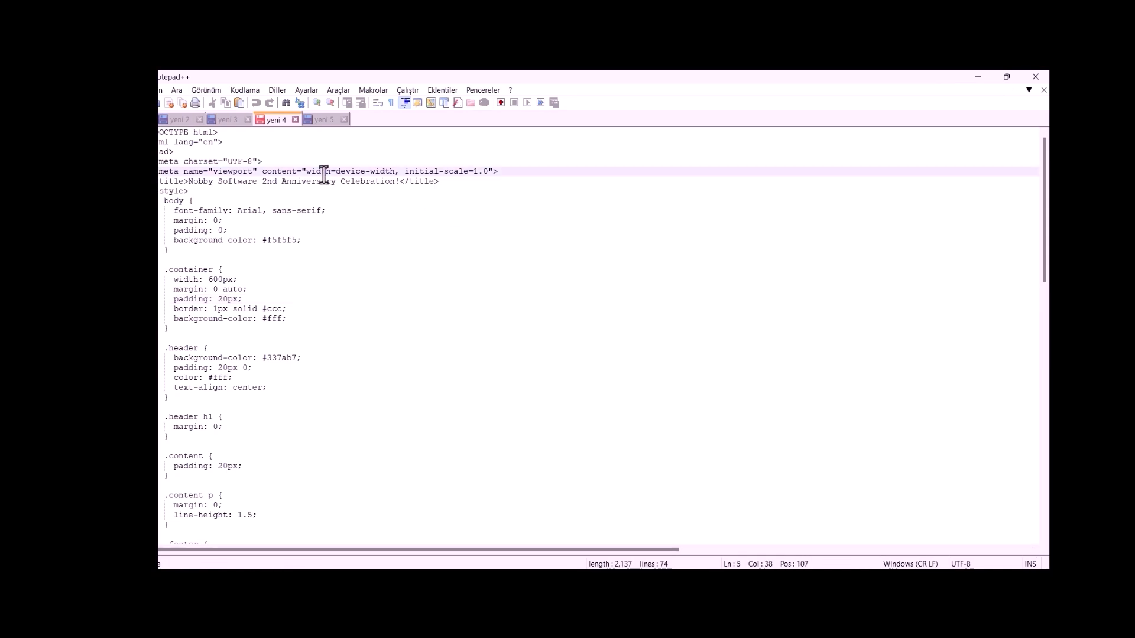
pyautogui.hotkey('ctrl', 'a')
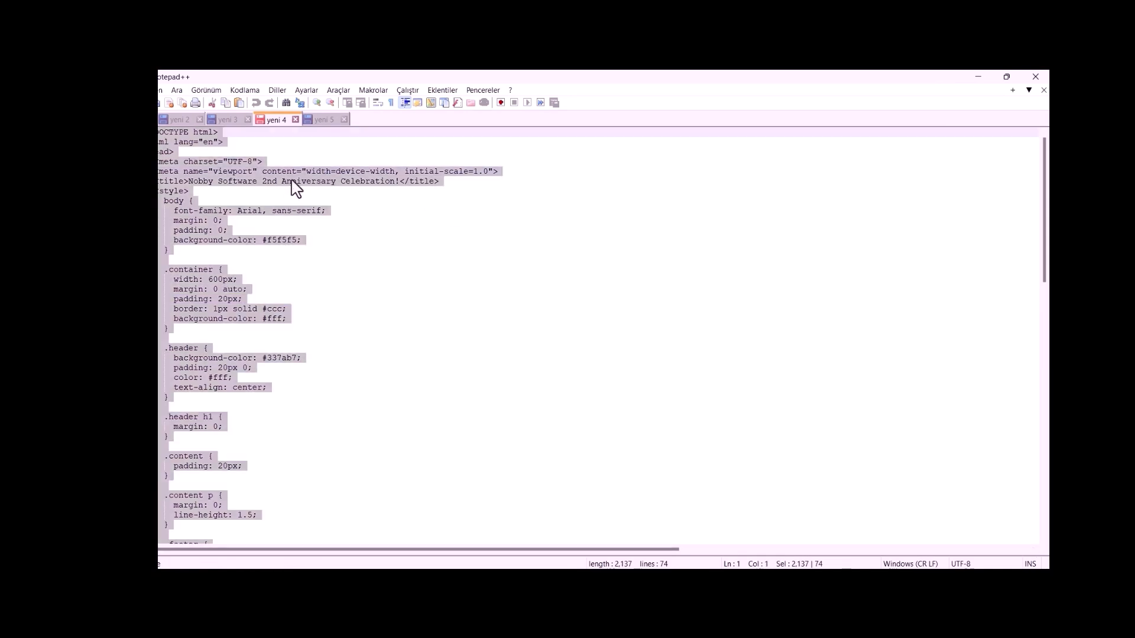
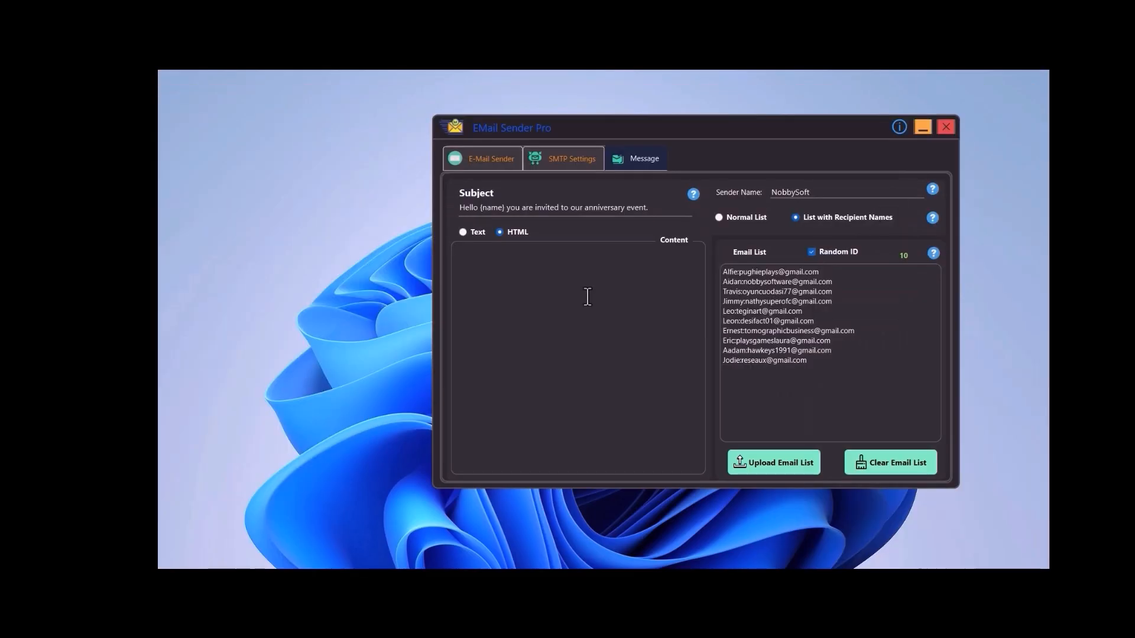
pyautogui.rightClick(587, 296)
pyautogui.click(618, 360)
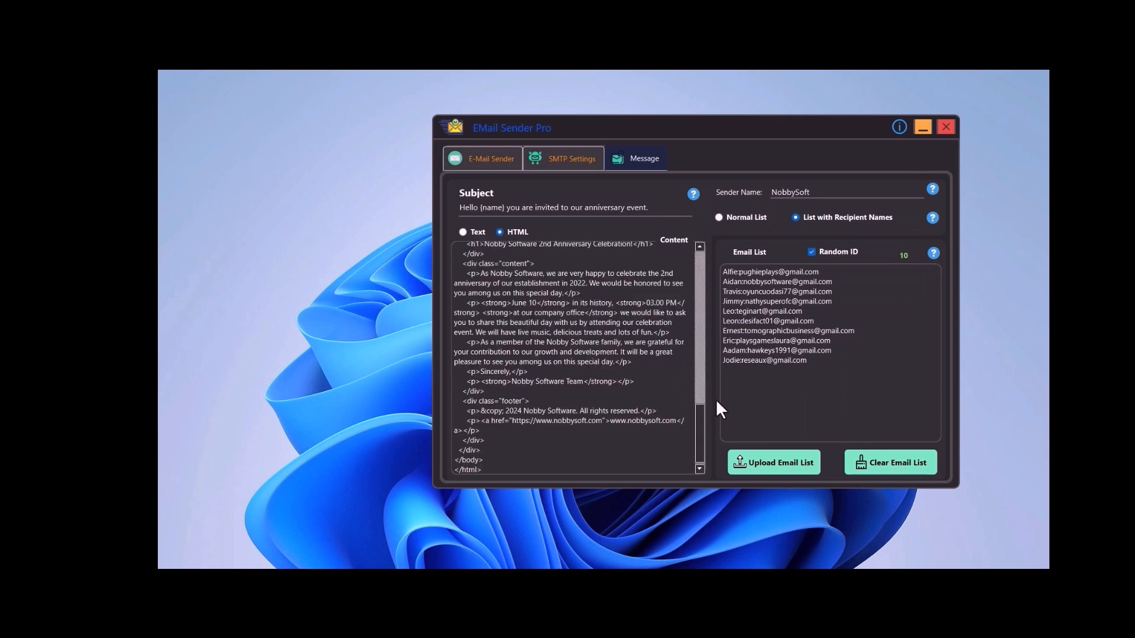
pyautogui.moveTo(699, 421)
pyautogui.mouseDown()
pyautogui.moveTo(719, 267)
pyautogui.moveTo(703, 435)
pyautogui.mouseUp()
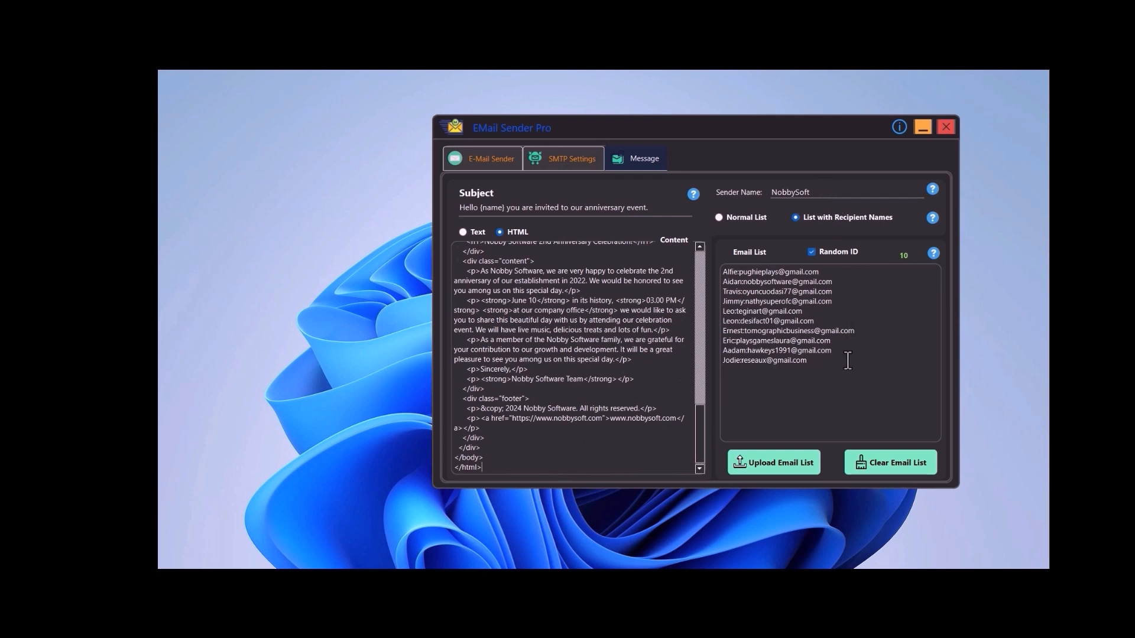
# Clear the results of the previous mailing and send the HTML message to the uploaded list
pyautogui.click(489, 162)
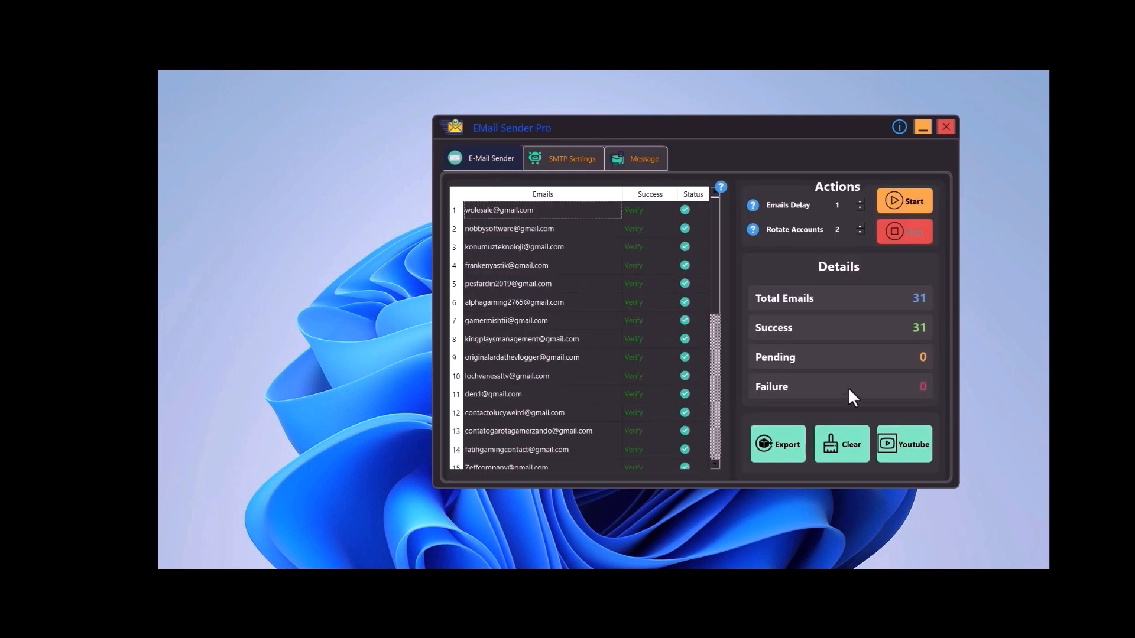
pyautogui.click(855, 441)
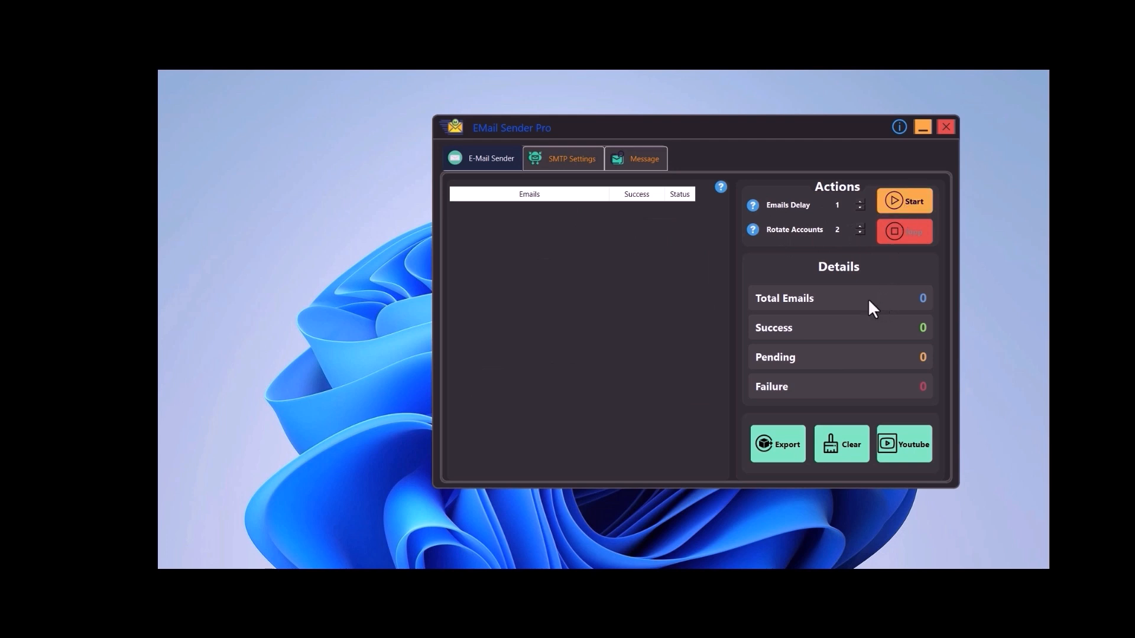
pyautogui.click(900, 200)
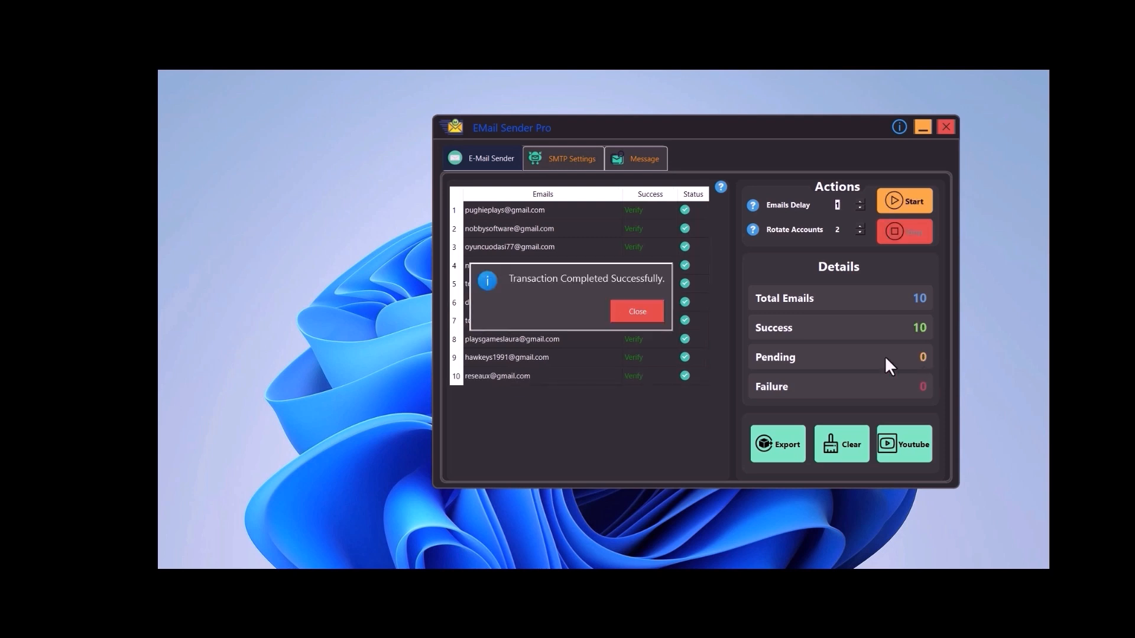
pyautogui.click(637, 322)
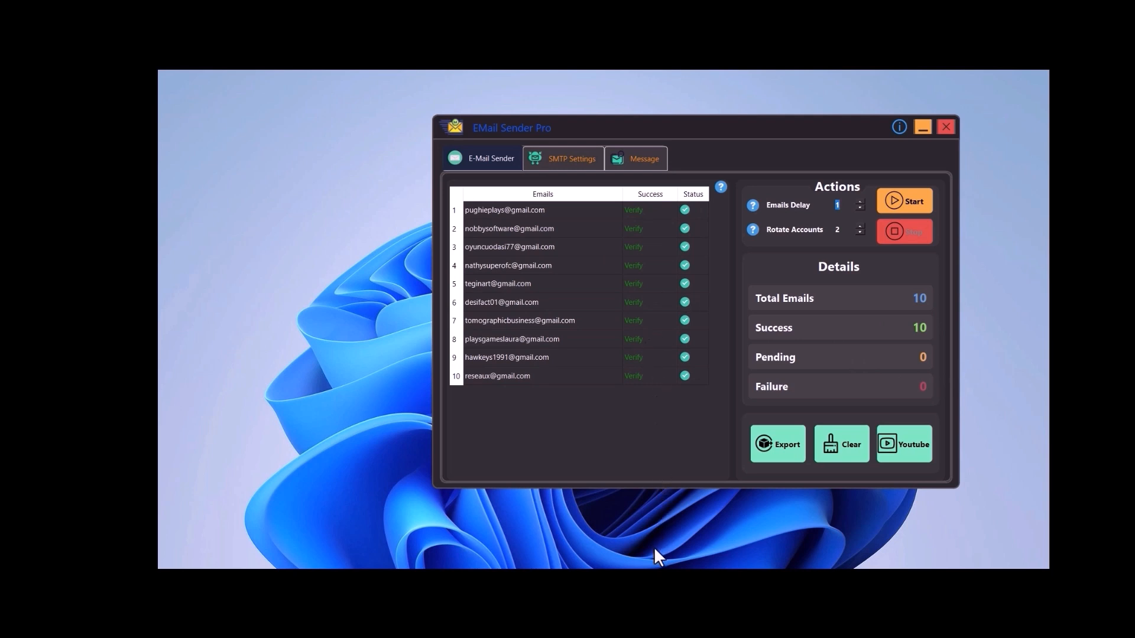
# Compare the anniversary invitation in the Gmail inbox with the recipient name, sender name and subject in EMail Sender Pro's message settings, and open the email
pyautogui.click(653, 582)
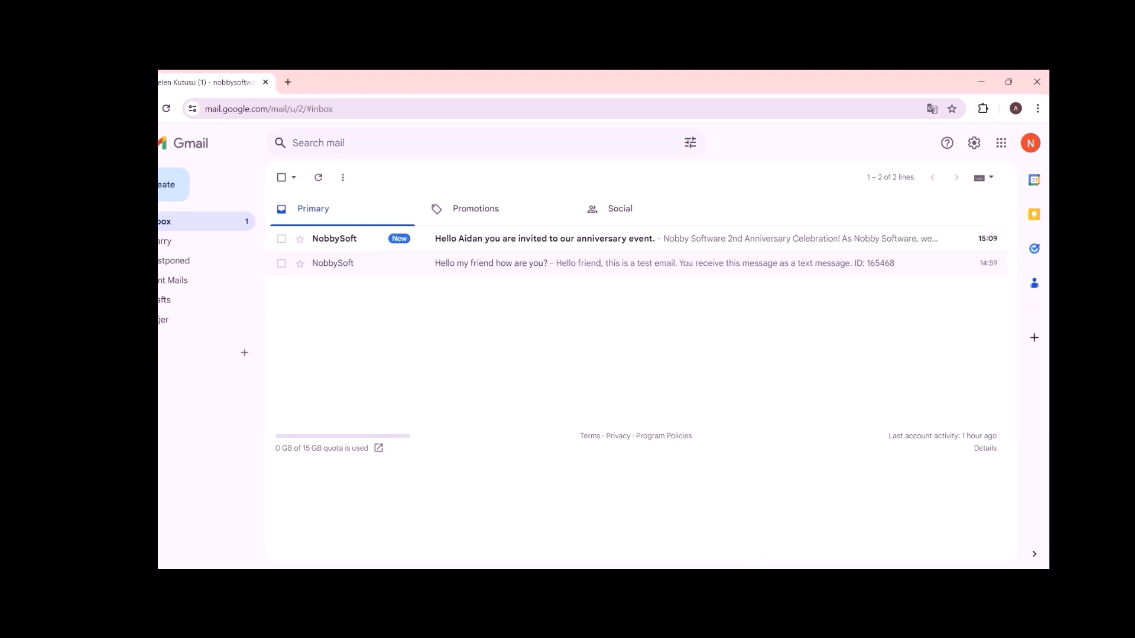
pyautogui.click(721, 582)
pyautogui.moveTo(662, 126); pyautogui.dragTo(496, 278)
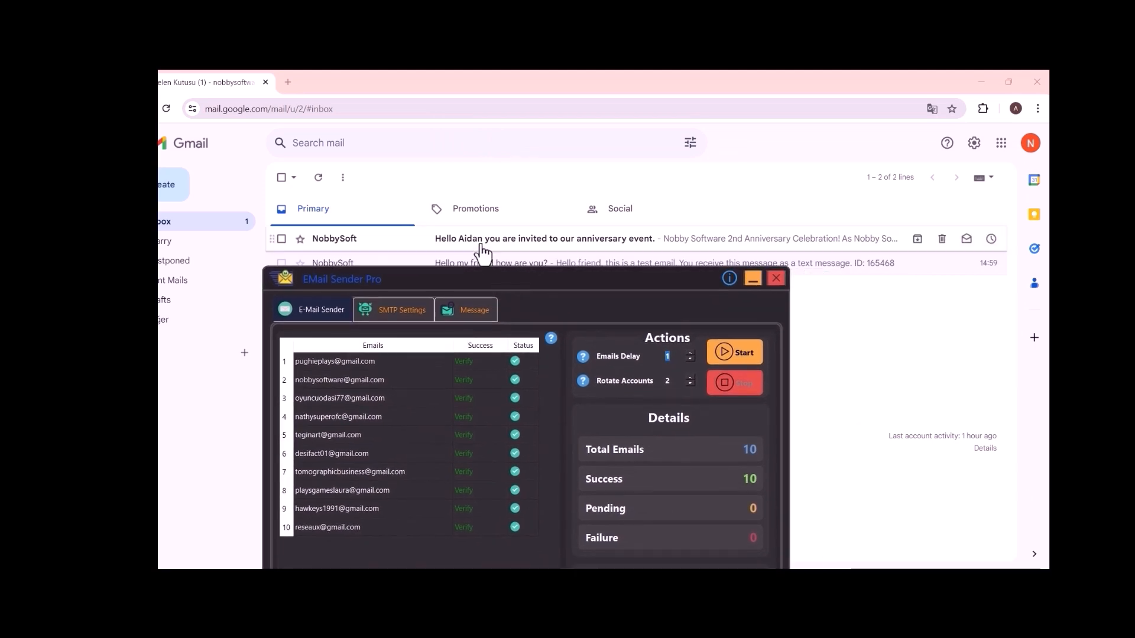
pyautogui.click(466, 310)
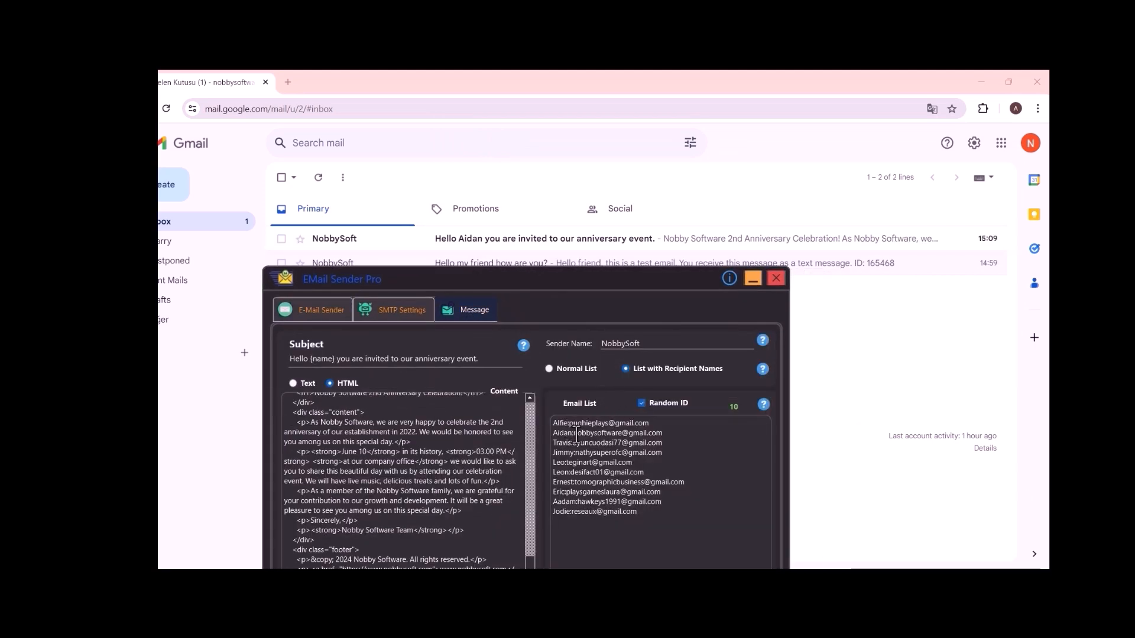
pyautogui.moveTo(571, 435); pyautogui.dragTo(552, 435)
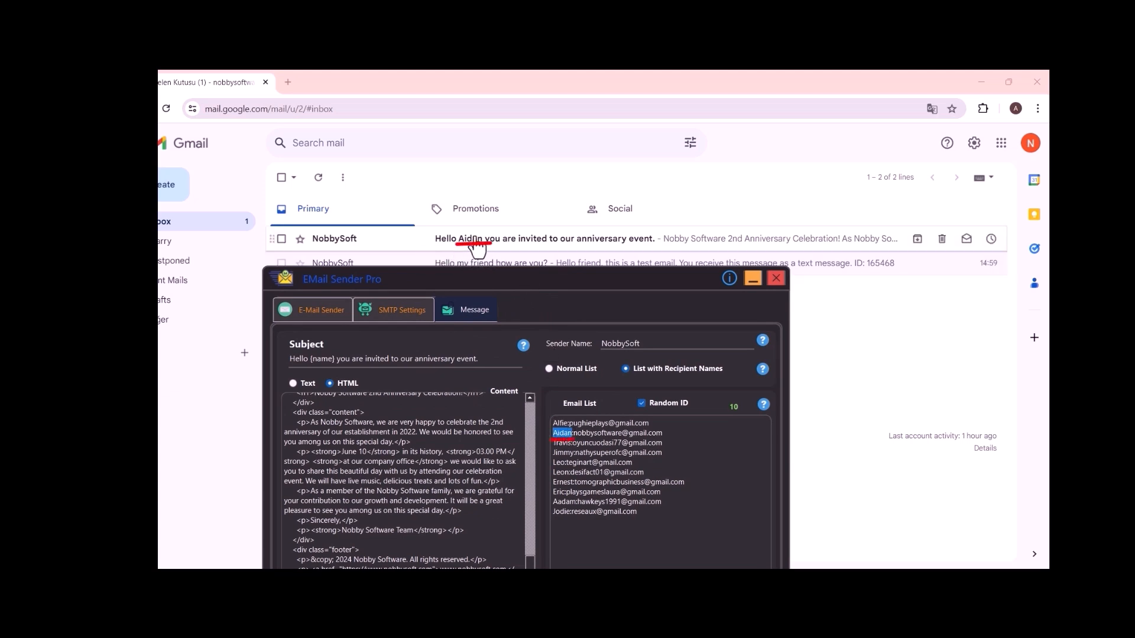
pyautogui.moveTo(644, 343); pyautogui.dragTo(596, 344)
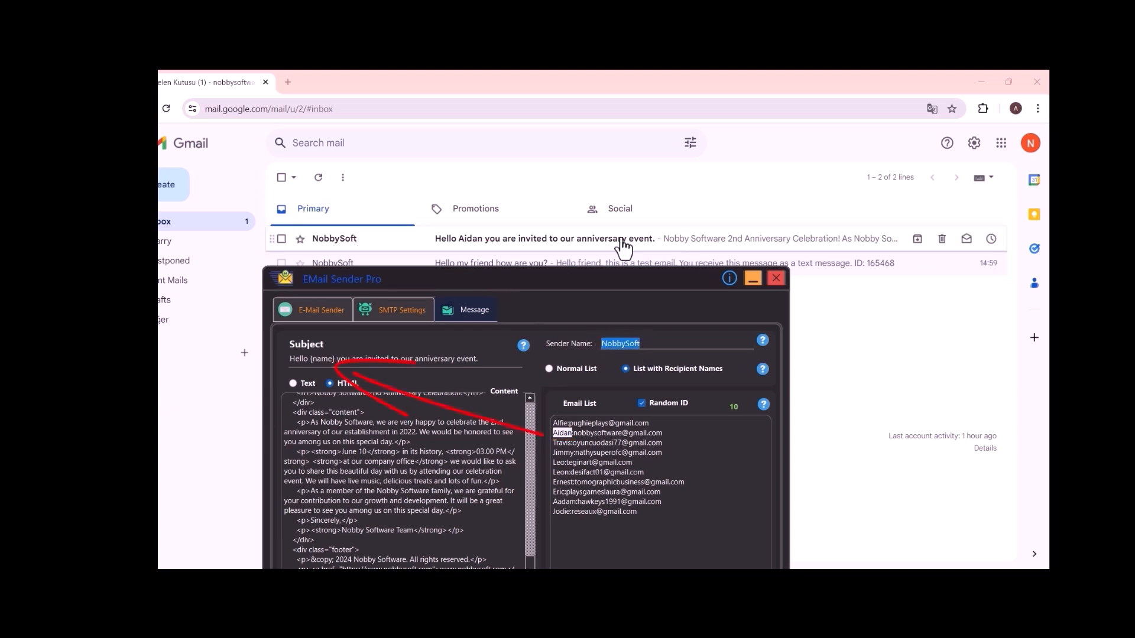
pyautogui.tripleClick(443, 359)
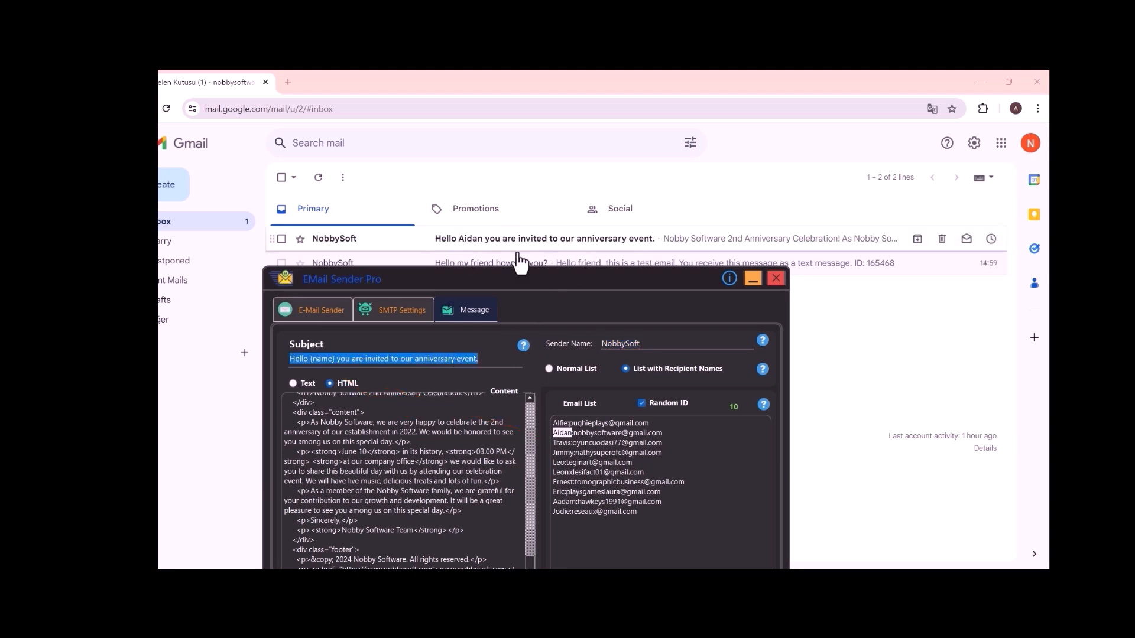
pyautogui.click(698, 243)
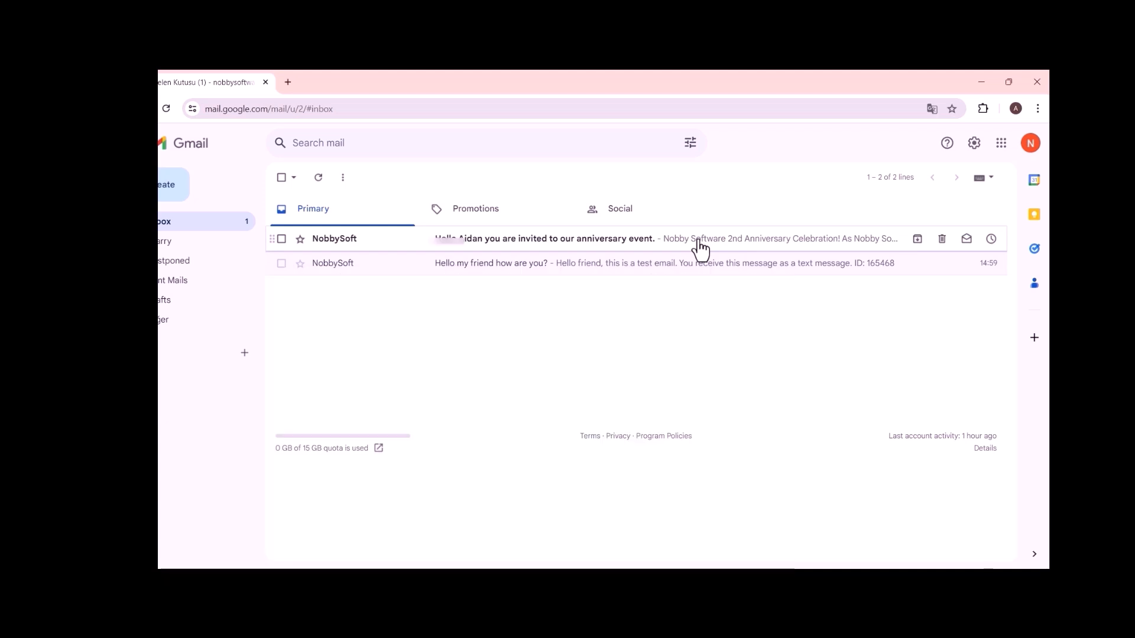
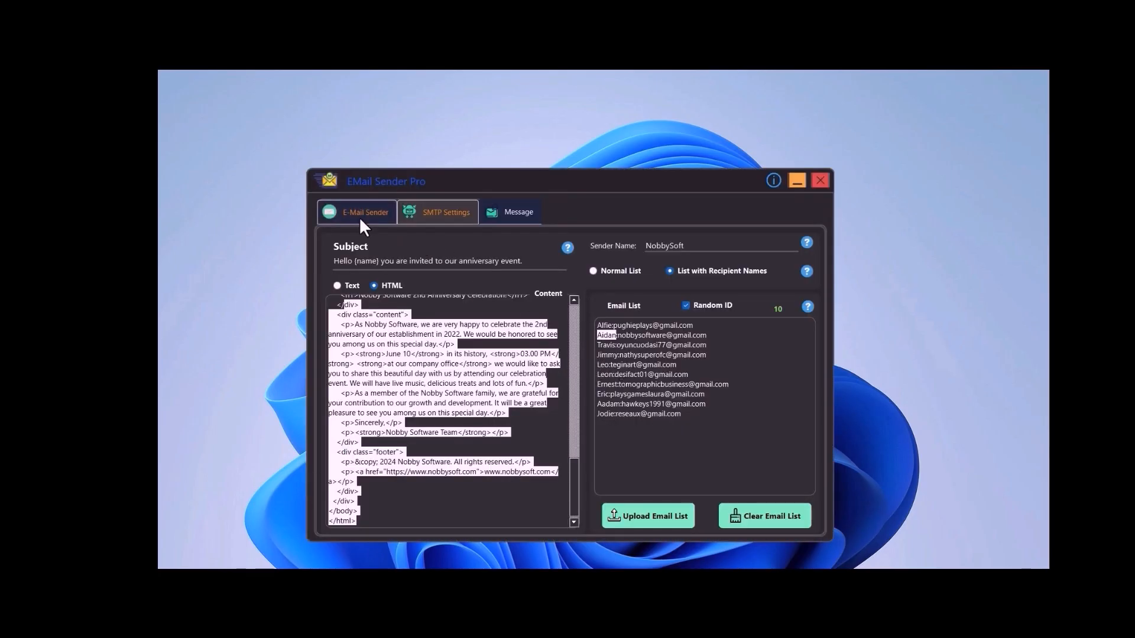
# Export the sending results from EMail Sender Pro as an Excel file named "verfy mail" in the Desktop folder
pyautogui.click(359, 216)
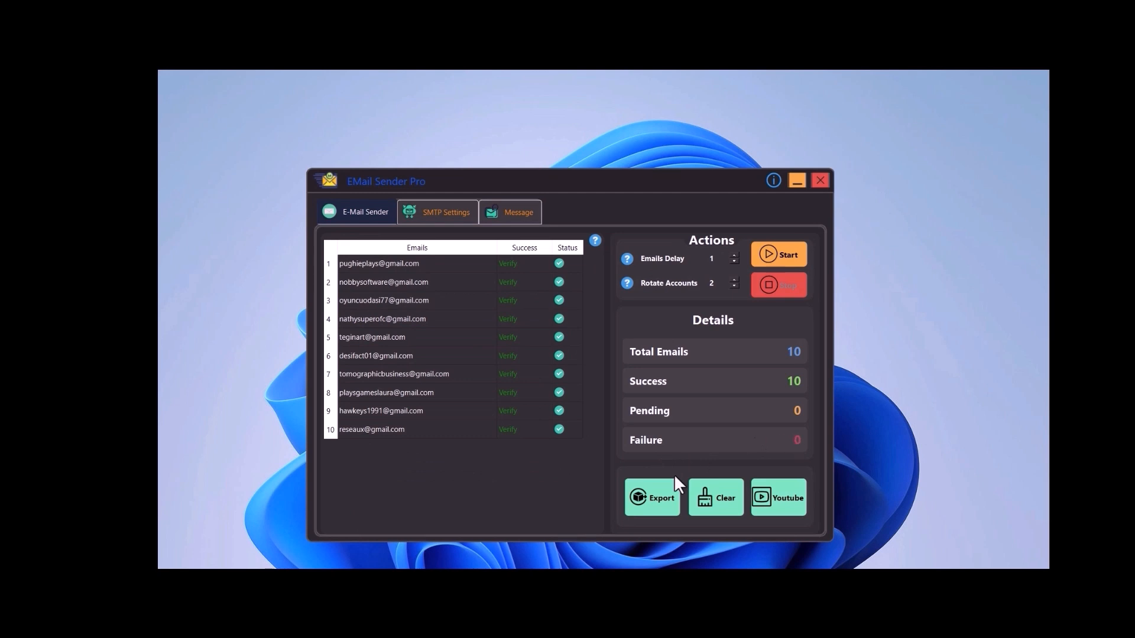
pyautogui.click(641, 498)
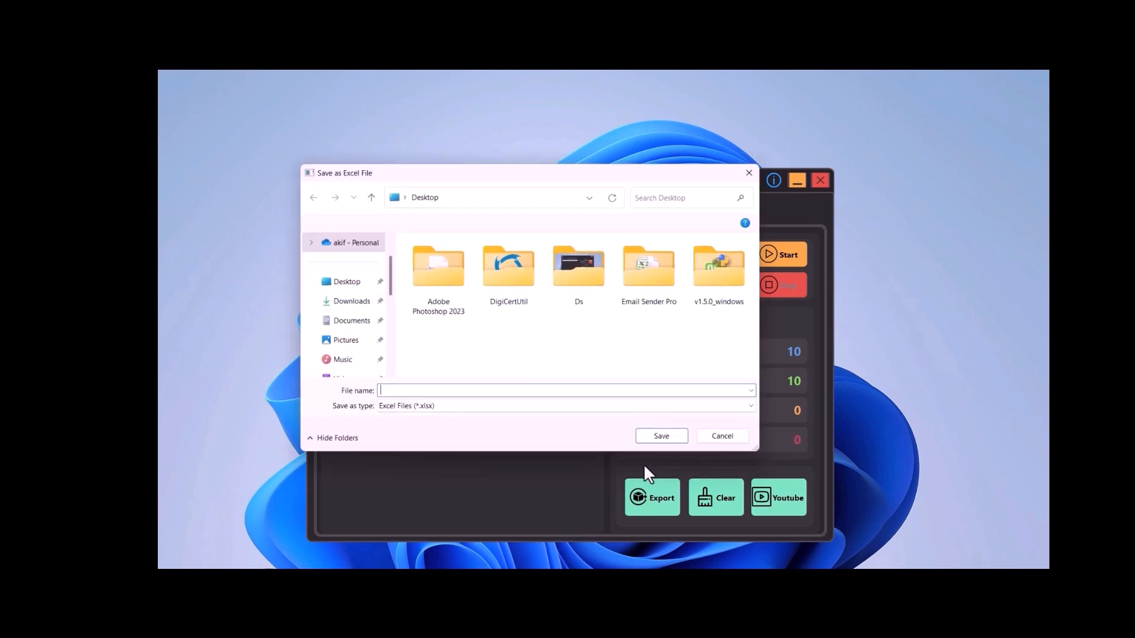
pyautogui.click(342, 283)
pyautogui.click(445, 392)
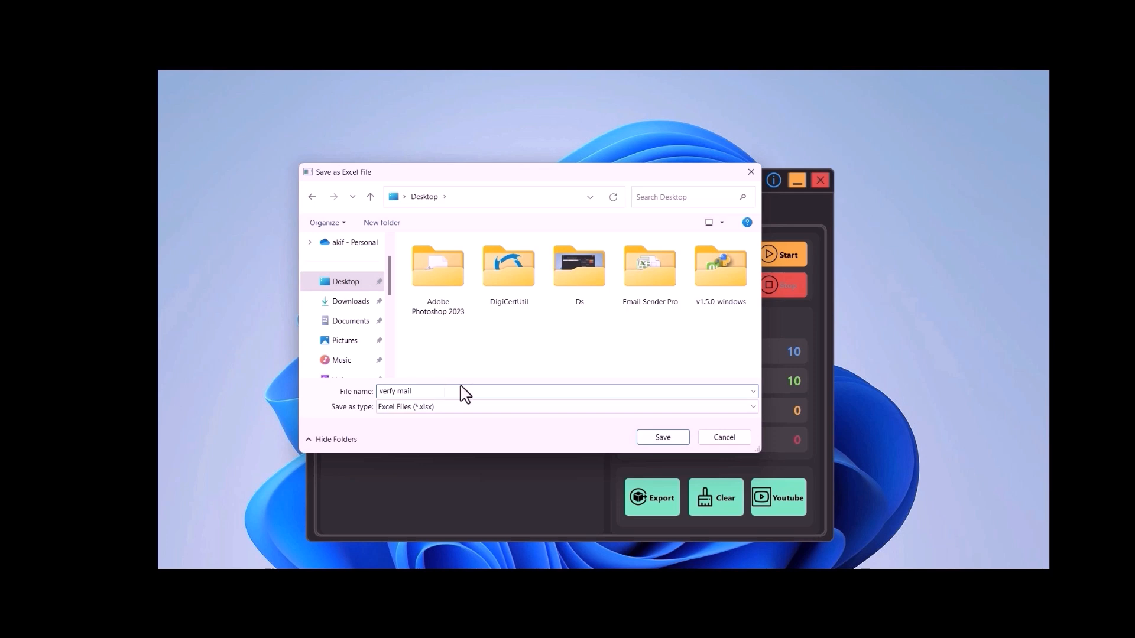
pyautogui.click(658, 439)
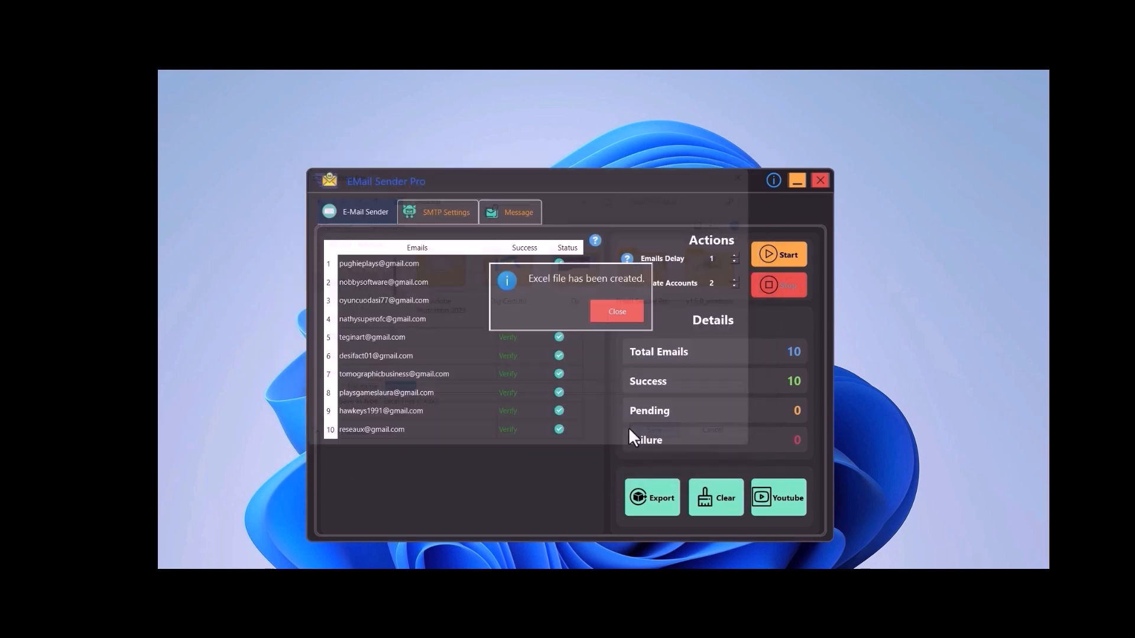
pyautogui.click(614, 317)
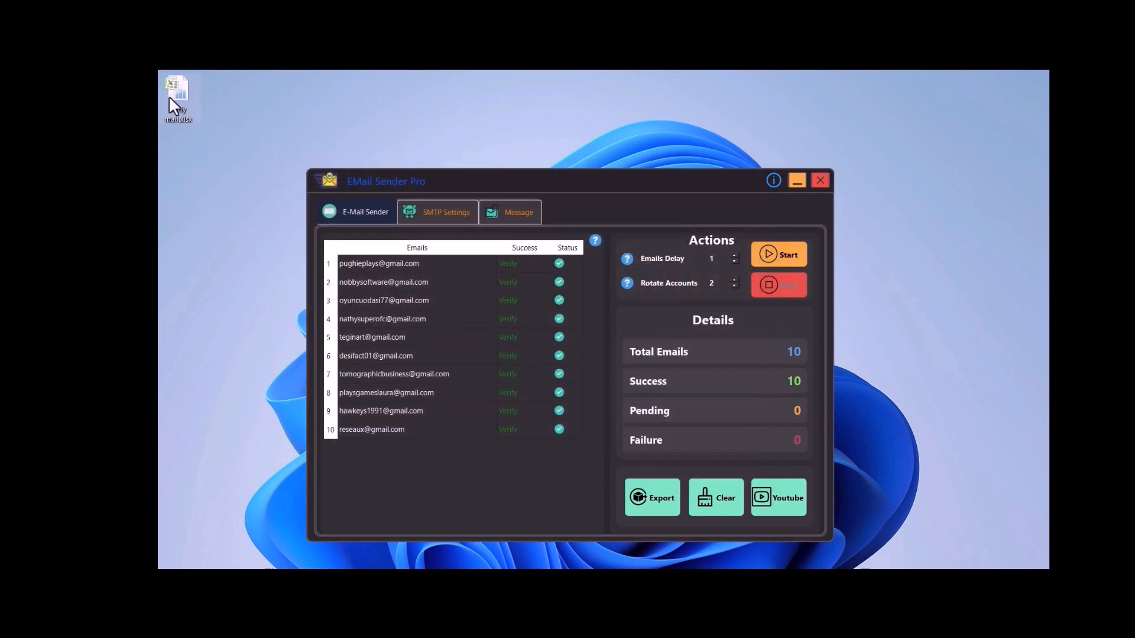
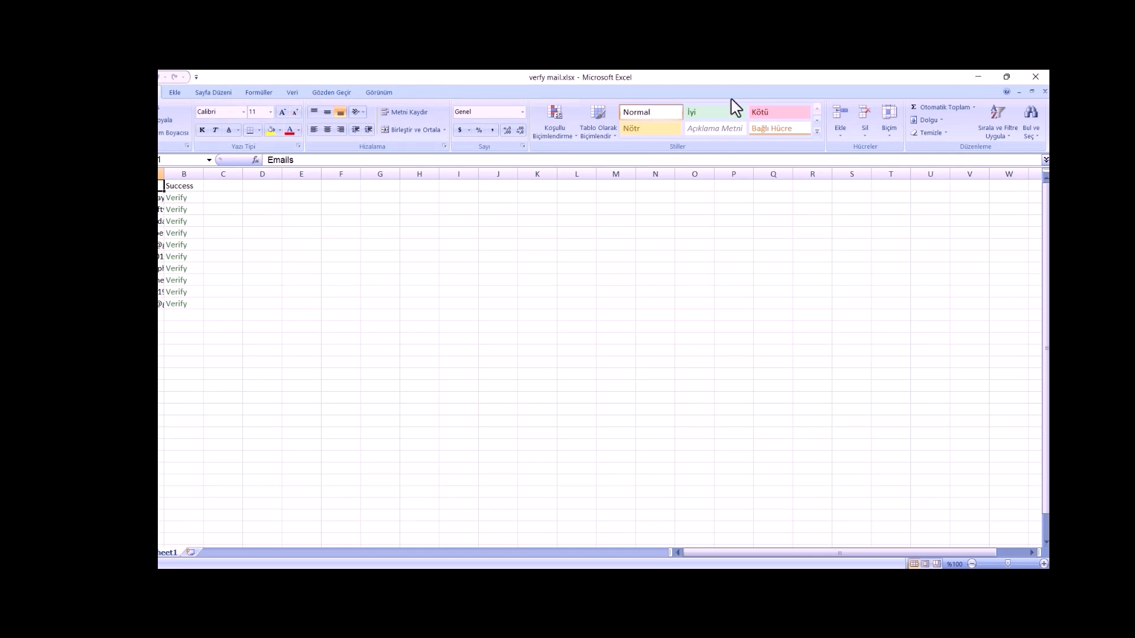
# Reduce the Excel window showing verfy mail.xlsx and widen column A to fit the full email addresses
pyautogui.click(1007, 78)
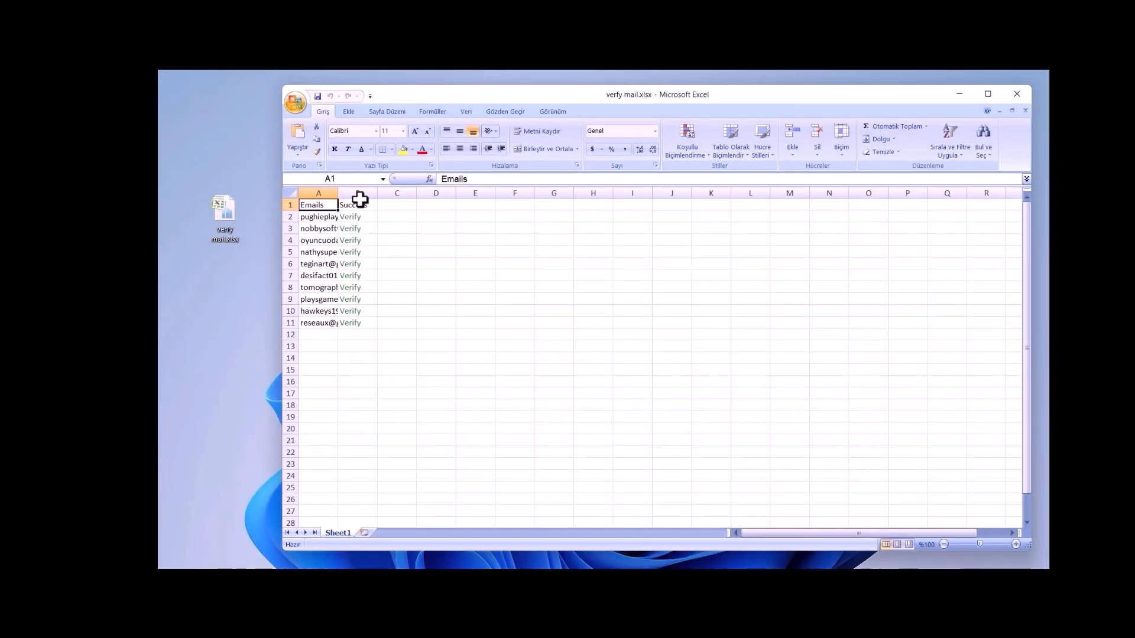
pyautogui.moveTo(337, 193); pyautogui.dragTo(451, 199)
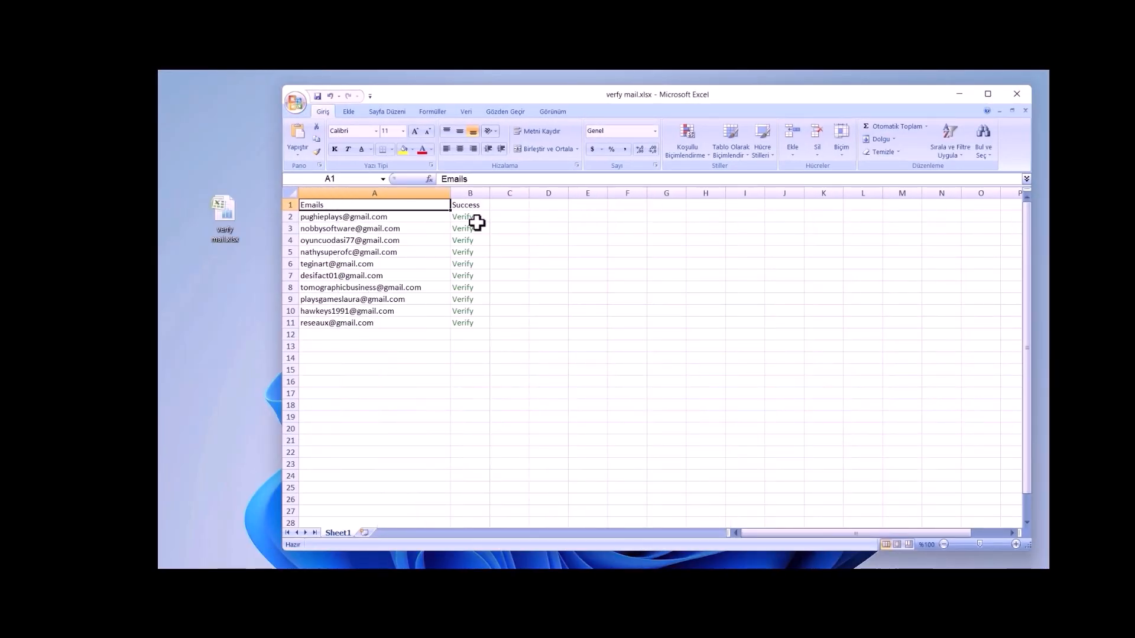